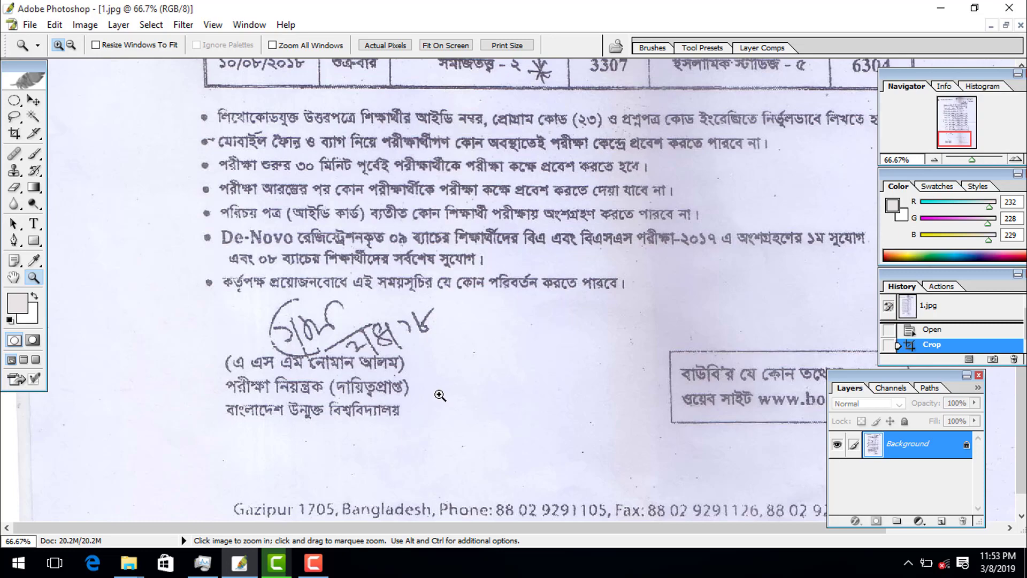
Examine the scanned exam schedule from the closing notes and signature back up to the table header
{"action": "left_click", "coordinate": [487, 356], "text": "alt"}
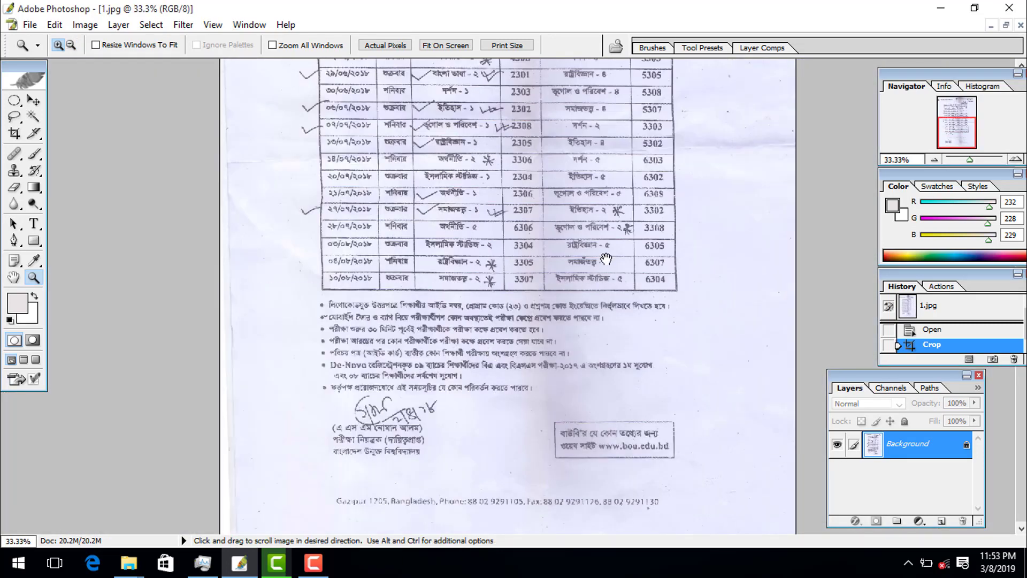
{"action": "scroll", "coordinate": [535, 428], "scroll_direction": "up", "scroll_amount": 5}
{"action": "scroll", "coordinate": [562, 498], "scroll_direction": "up", "scroll_amount": 1}
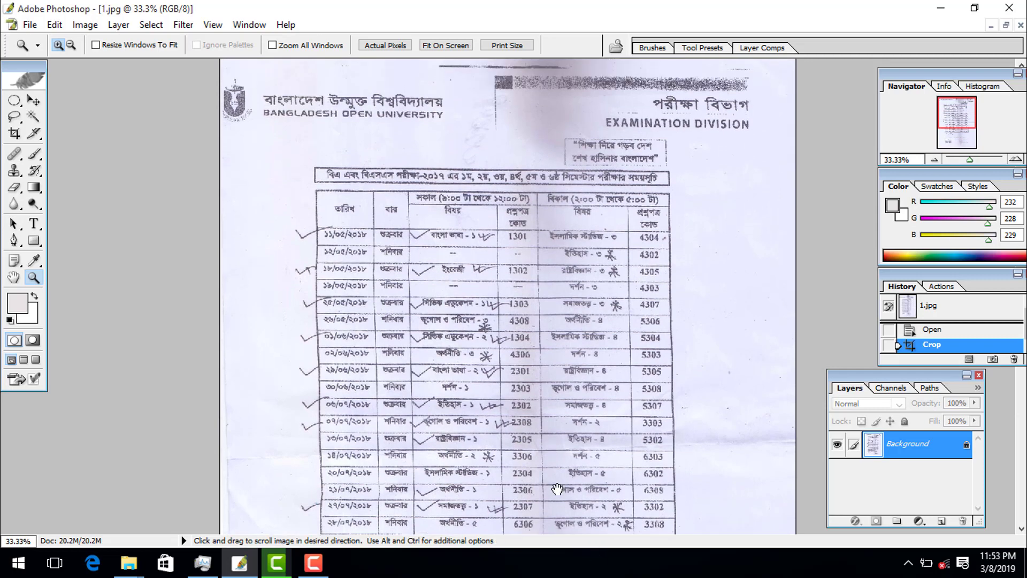
{"action": "left_click", "coordinate": [569, 415]}
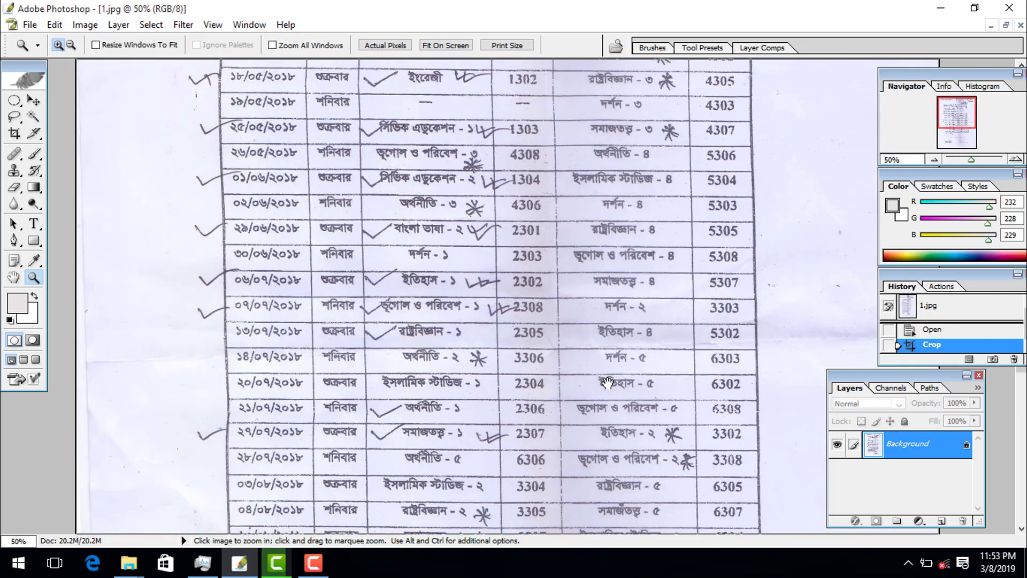
{"action": "left_click", "coordinate": [507, 351]}
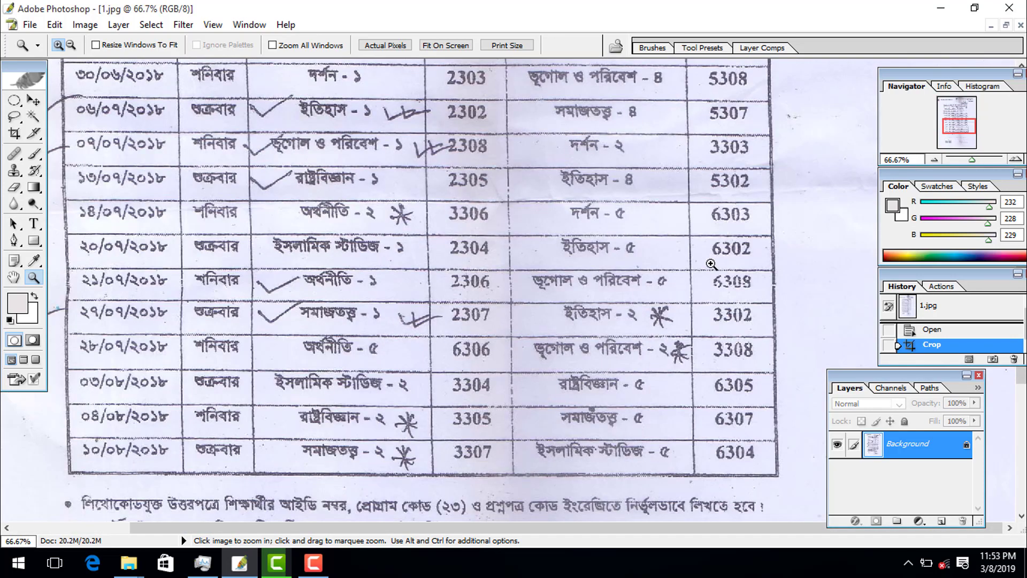
{"action": "key", "text": "Tab"}
{"action": "mouse_move", "coordinate": [575, 213]}
{"action": "left_mouse_down"}
{"action": "mouse_move", "coordinate": [574, 255]}
{"action": "mouse_move", "coordinate": [517, 360]}
{"action": "left_mouse_up"}
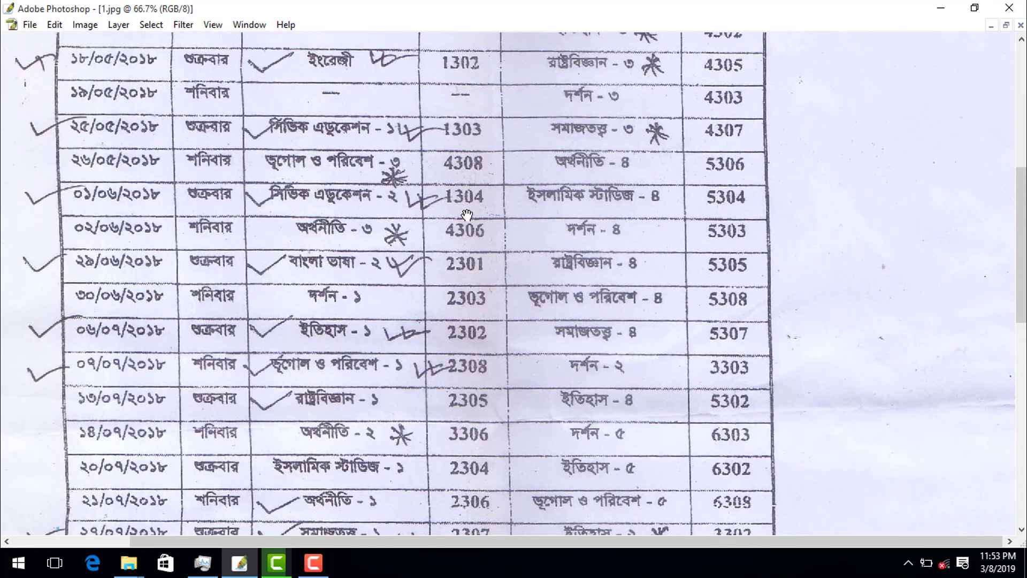
{"action": "left_click_drag", "start_coordinate": [468, 216], "coordinate": [510, 433]}
{"action": "left_click_drag", "start_coordinate": [498, 294], "coordinate": [495, 384]}
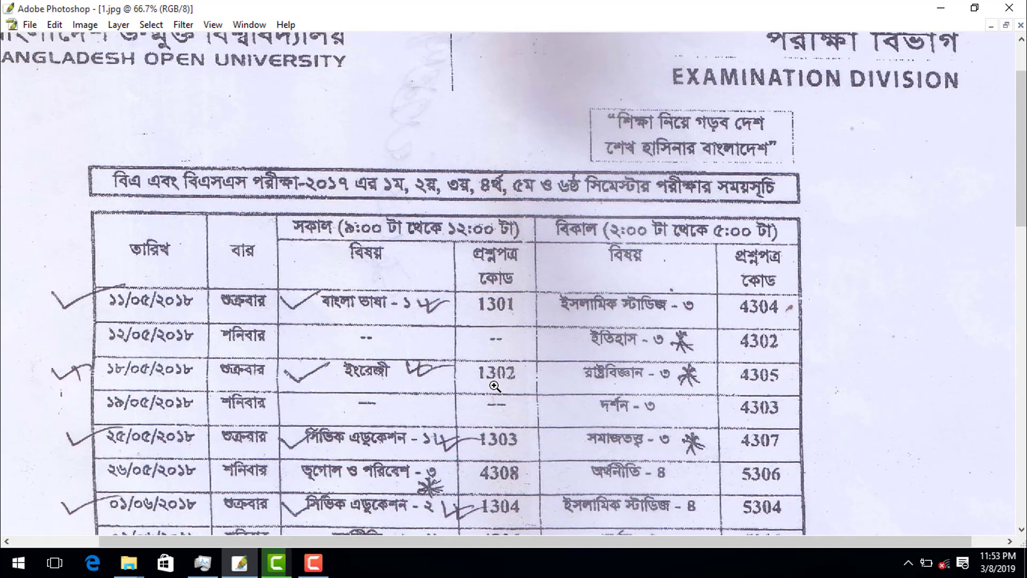
Whiten the page background with Levels by sampling the white point from the grey paper near the top and inside the table
{"action": "key", "text": "ctrl+l"}
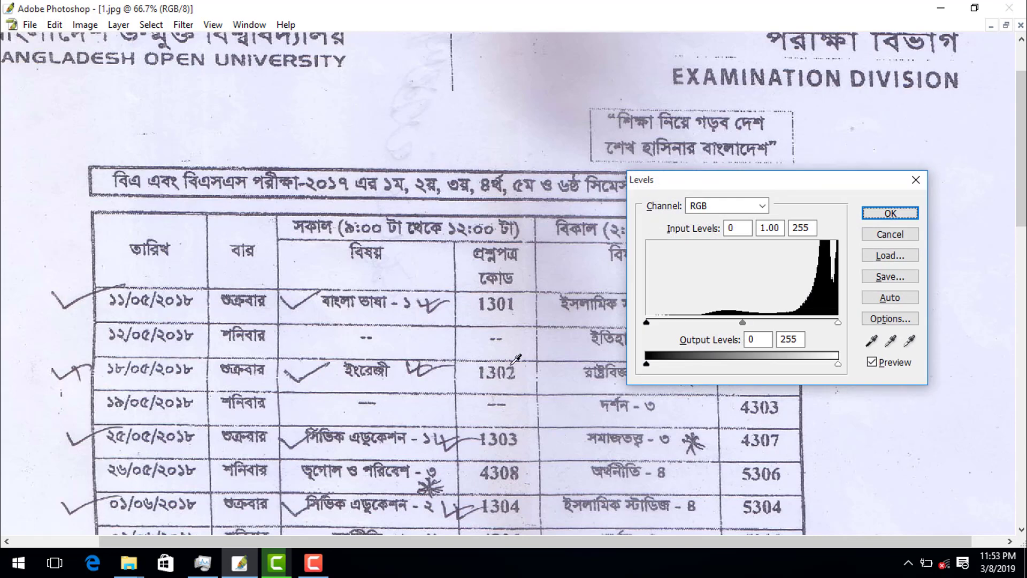
{"action": "left_click", "coordinate": [908, 342]}
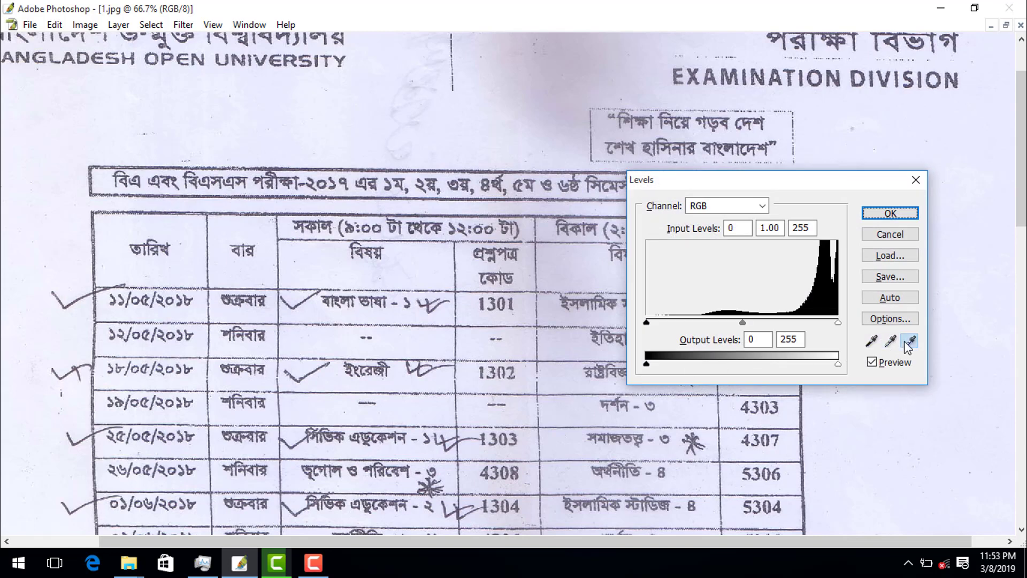
{"action": "left_click", "coordinate": [554, 143]}
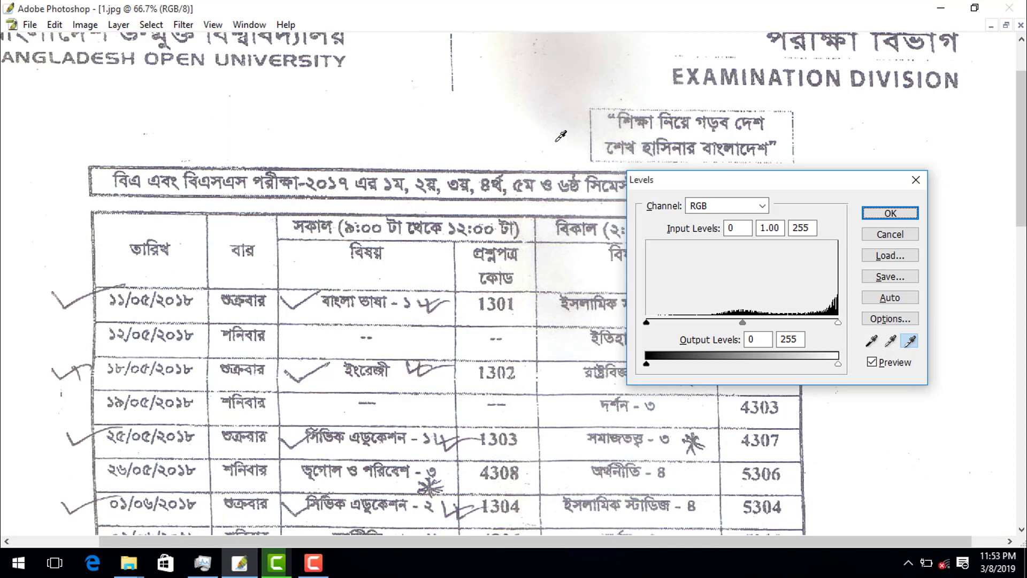
{"action": "left_click", "coordinate": [551, 271]}
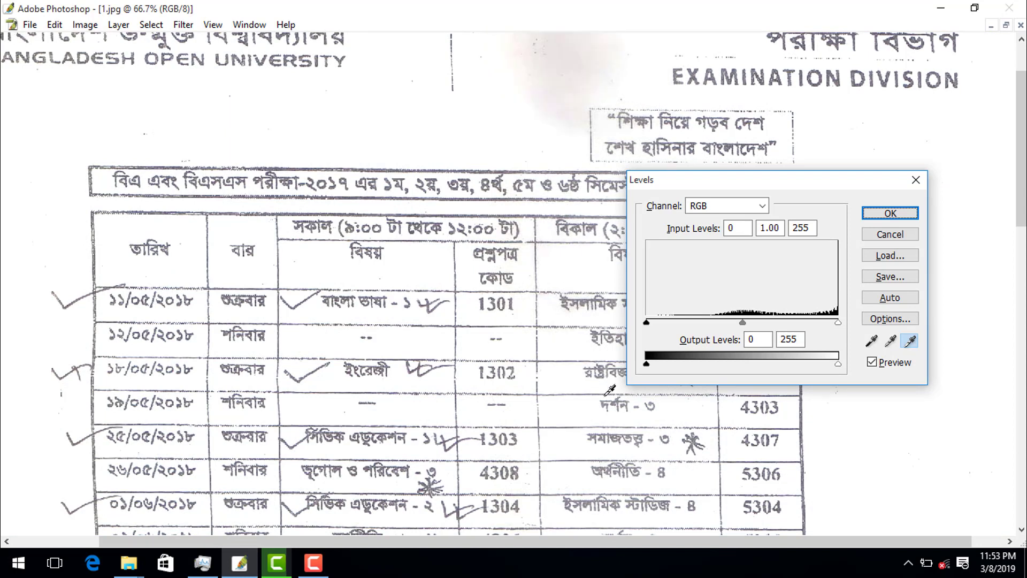
{"action": "left_click", "coordinate": [890, 213]}
Select the remaining shadowed patch between the university name and the EXAMINATION DIVISION heading with a rectangular marquee
{"action": "key", "text": "ctrl+minus"}
{"action": "key", "text": "ctrl+minus"}
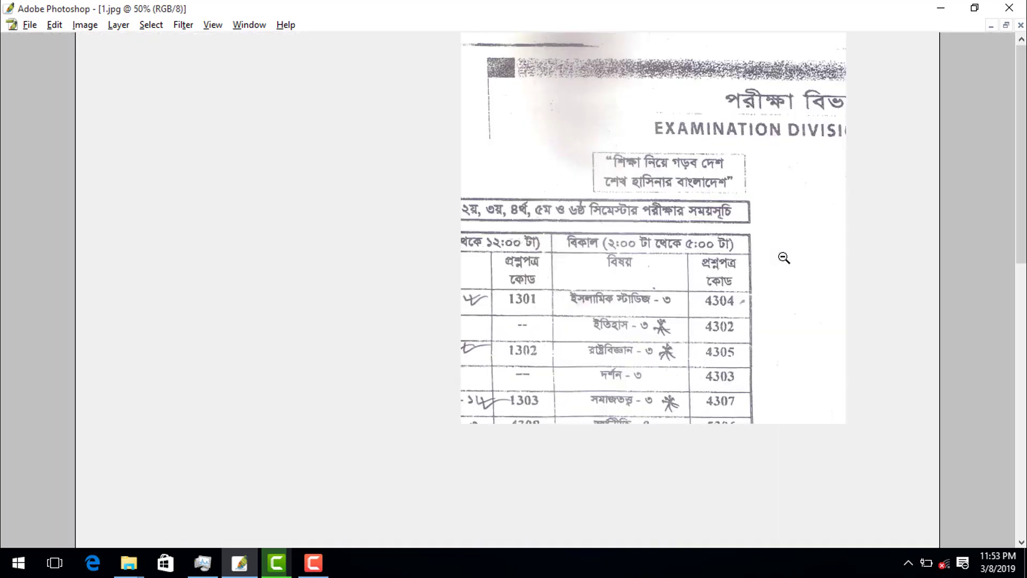
{"action": "left_click_drag", "start_coordinate": [676, 343], "coordinate": [708, 467]}
{"action": "key", "text": "ctrl+plus"}
{"action": "key", "text": "ctrl+plus"}
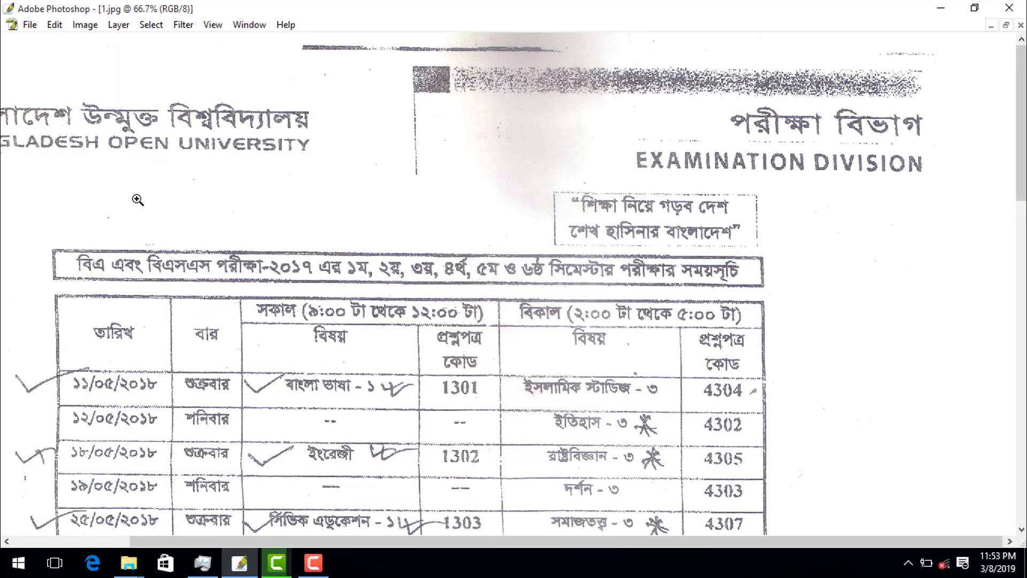
{"action": "key", "text": "Tab"}
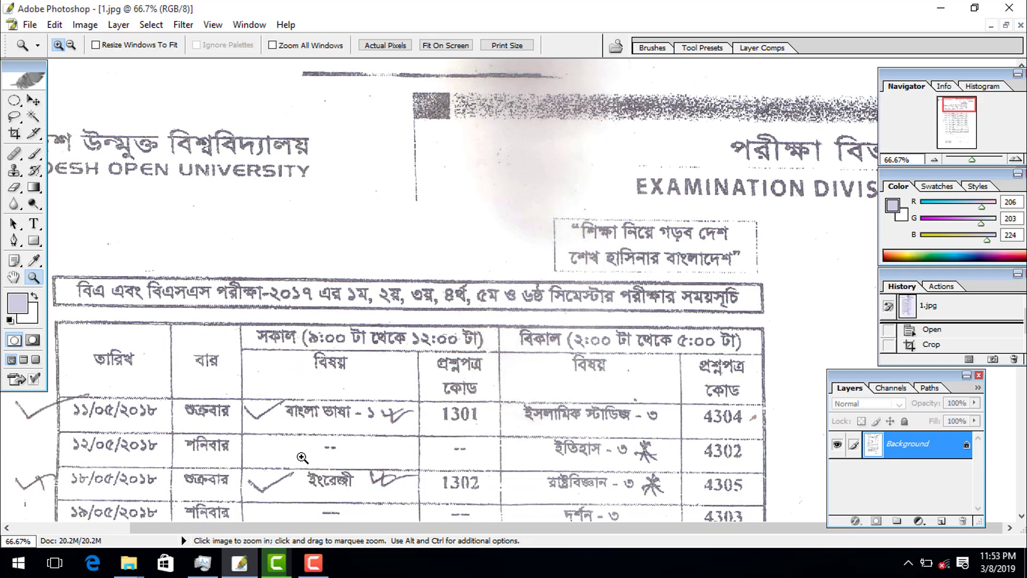
{"action": "left_click", "coordinate": [14, 103]}
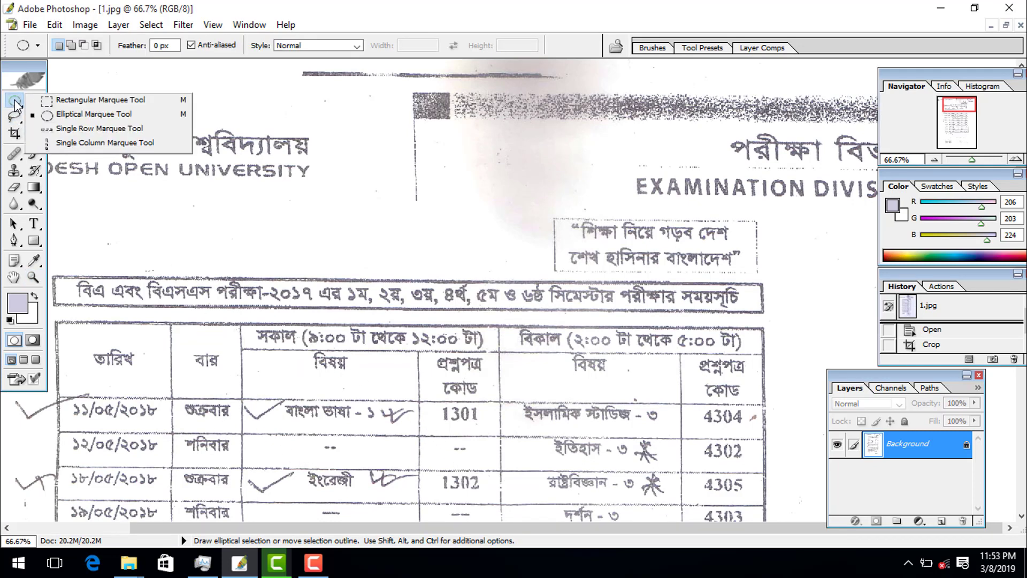
{"action": "left_click", "coordinate": [47, 100]}
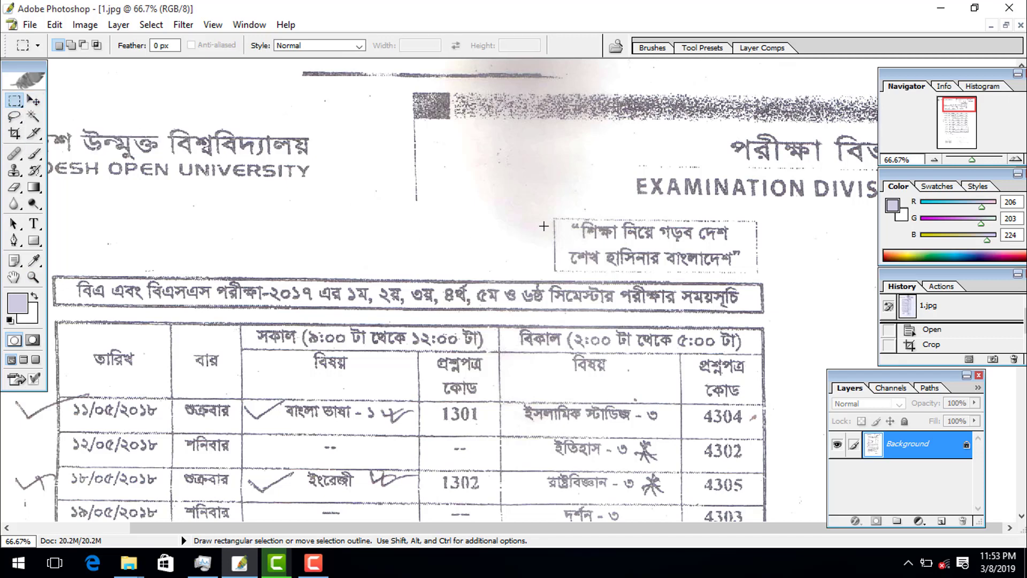
{"action": "left_click_drag", "start_coordinate": [582, 253], "coordinate": [374, 58]}
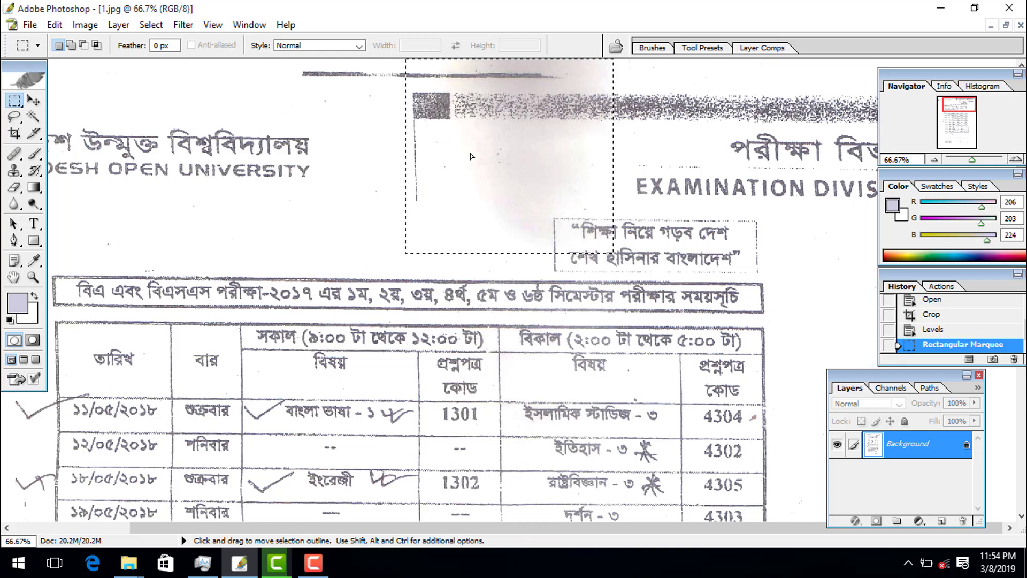
{"action": "left_click_drag", "start_coordinate": [471, 156], "coordinate": [473, 157]}
Clear the selected shadow with Levels by sampling its tints as white point, set the shadow input level to 34, and deselect
{"action": "left_click", "coordinate": [33, 101]}
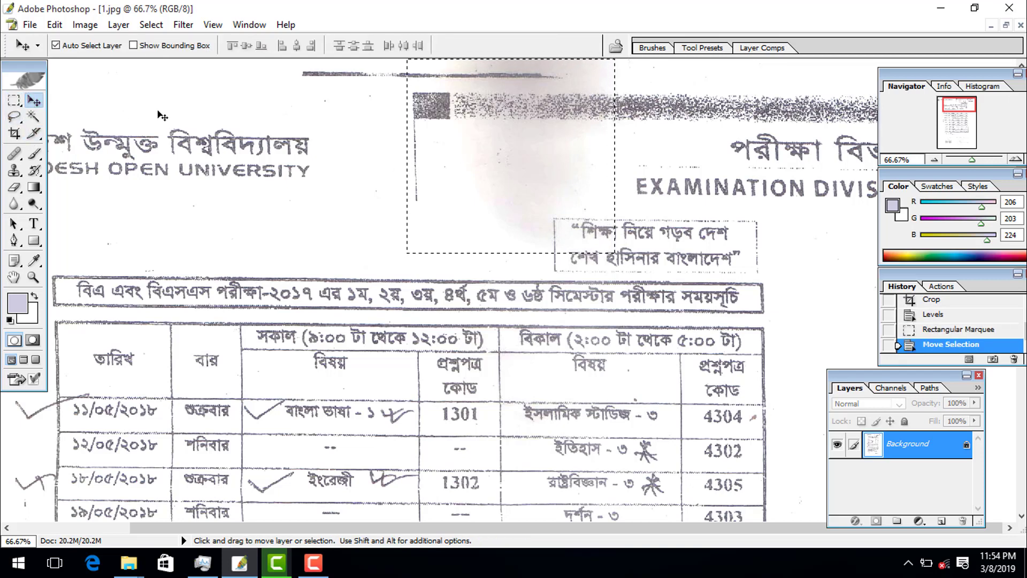
{"action": "key", "text": "ctrl+l"}
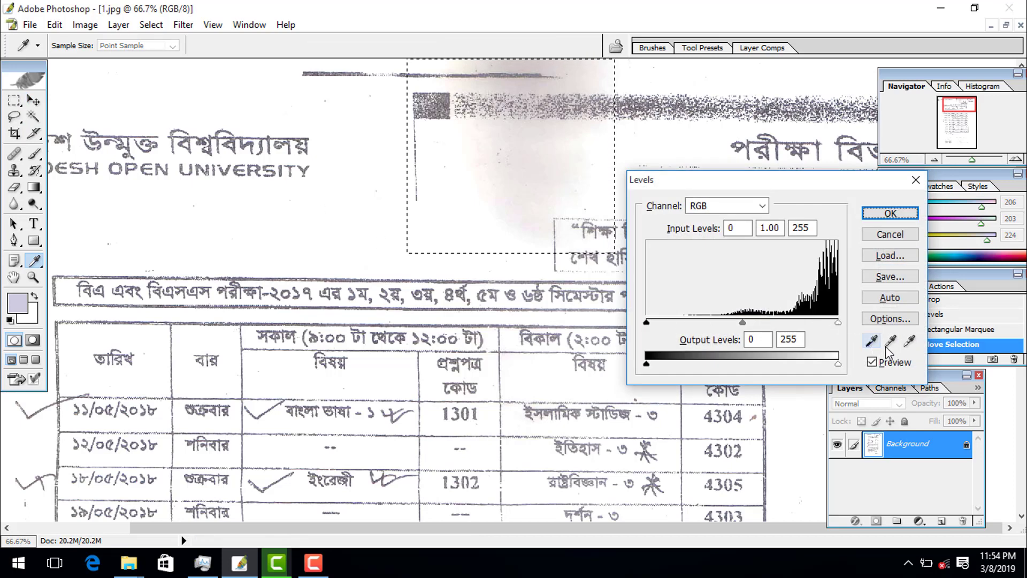
{"action": "left_click", "coordinate": [909, 340]}
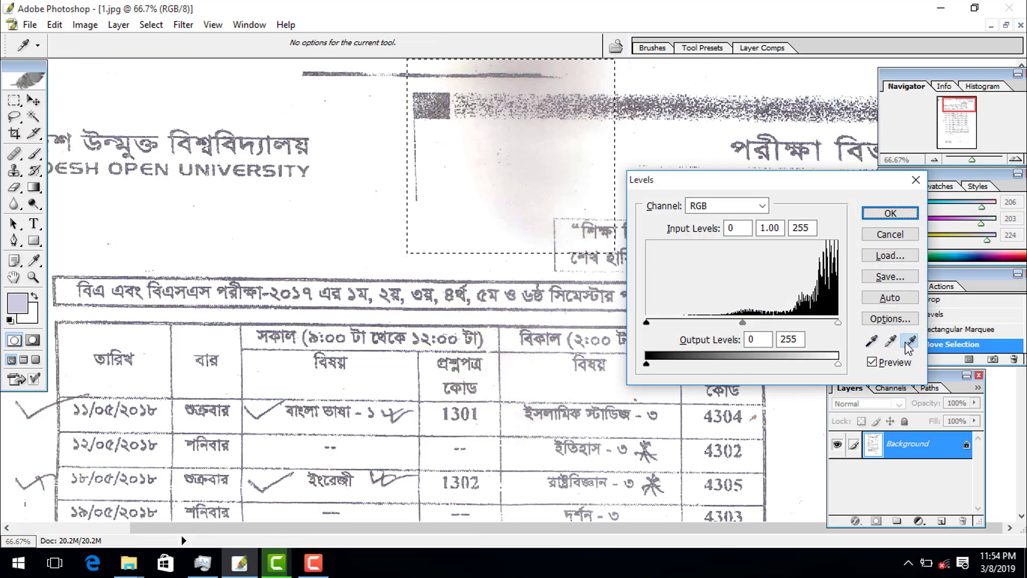
{"action": "left_click", "coordinate": [536, 155]}
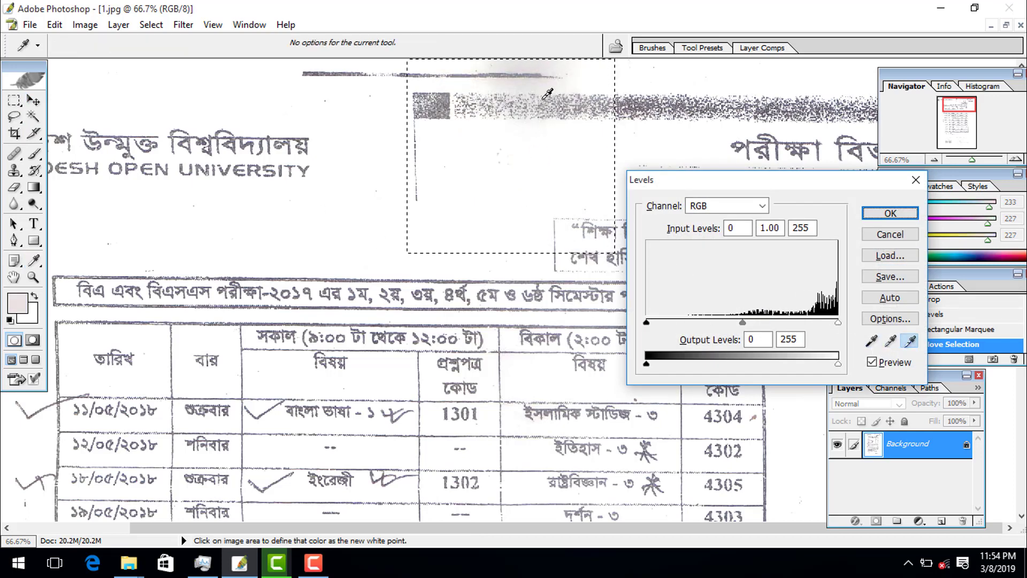
{"action": "left_click", "coordinate": [543, 82]}
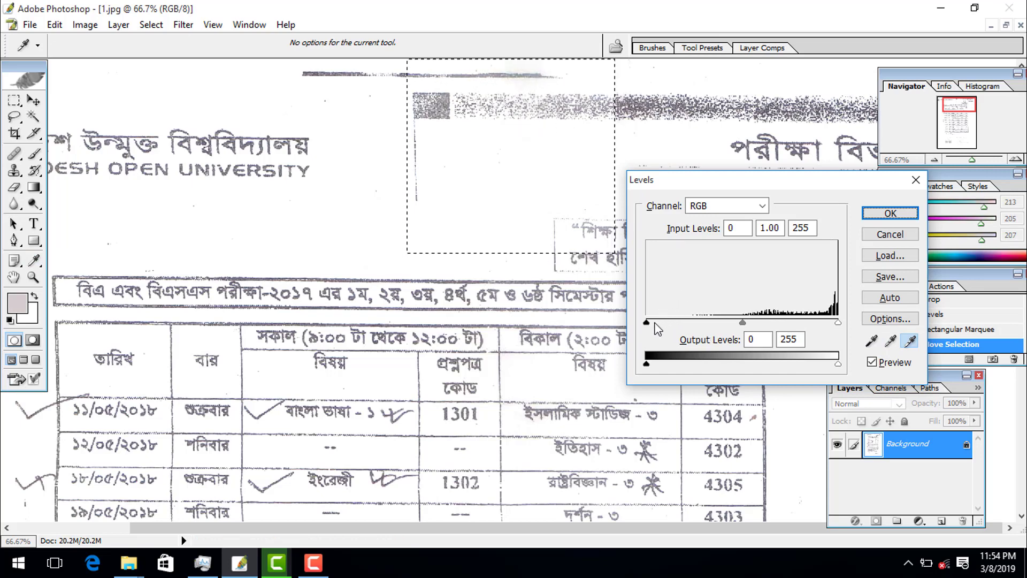
{"action": "left_click_drag", "start_coordinate": [647, 322], "coordinate": [672, 323]}
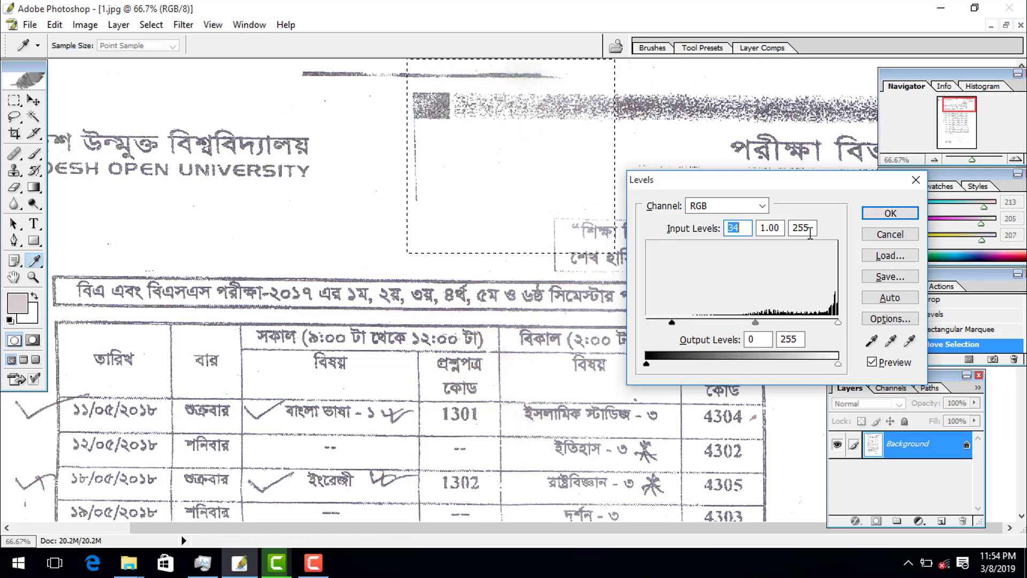
{"action": "left_click", "coordinate": [877, 214]}
{"action": "key", "text": "v"}
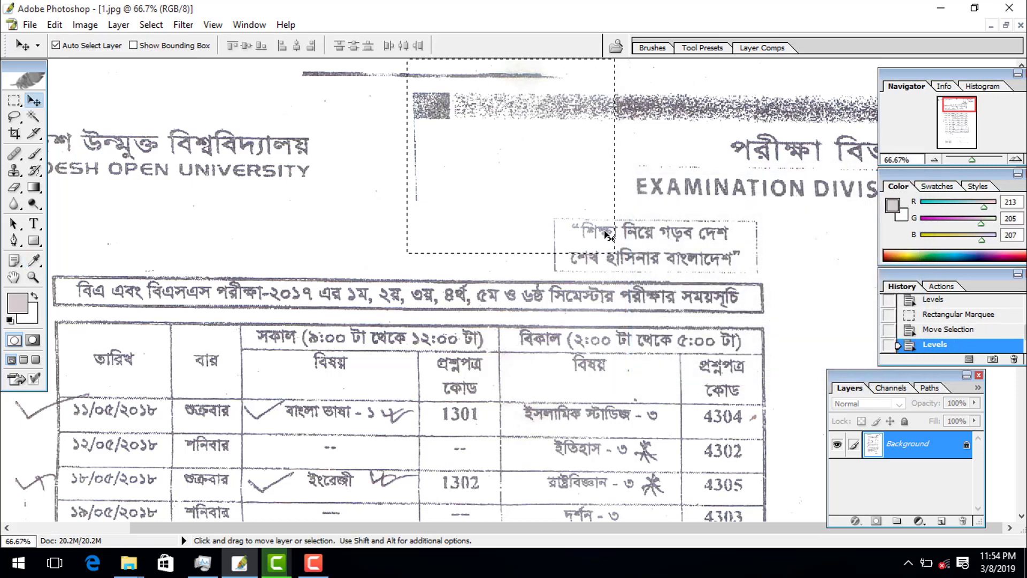
{"action": "key", "text": "ctrl+d"}
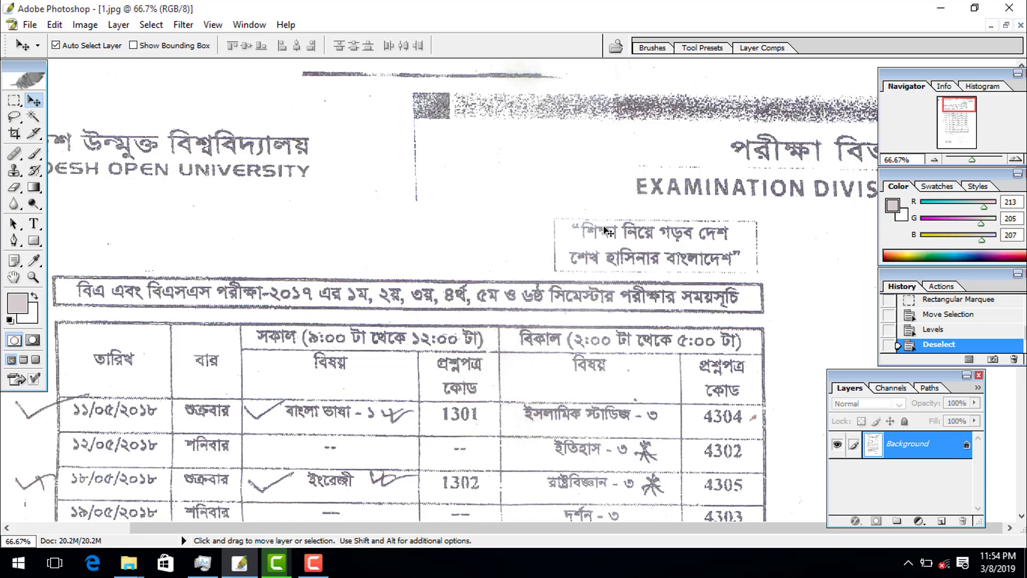
Sample the dark grey ink of the date column heading as the foreground colour
{"action": "left_click", "coordinate": [33, 277]}
{"action": "left_click", "coordinate": [456, 290], "text": "alt"}
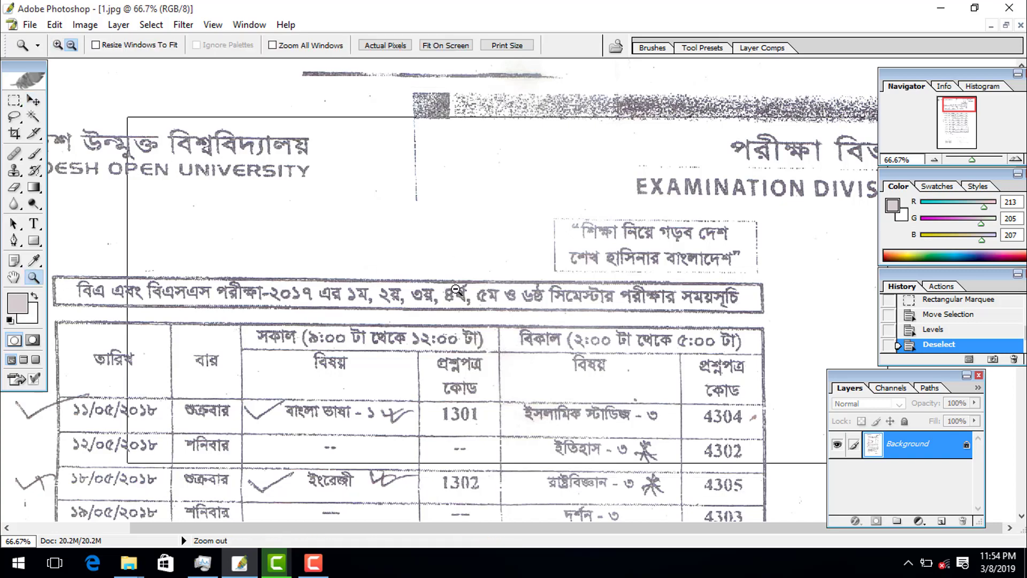
{"action": "left_click", "coordinate": [456, 289]}
{"action": "left_click", "coordinate": [455, 290]}
{"action": "left_click", "coordinate": [453, 290]}
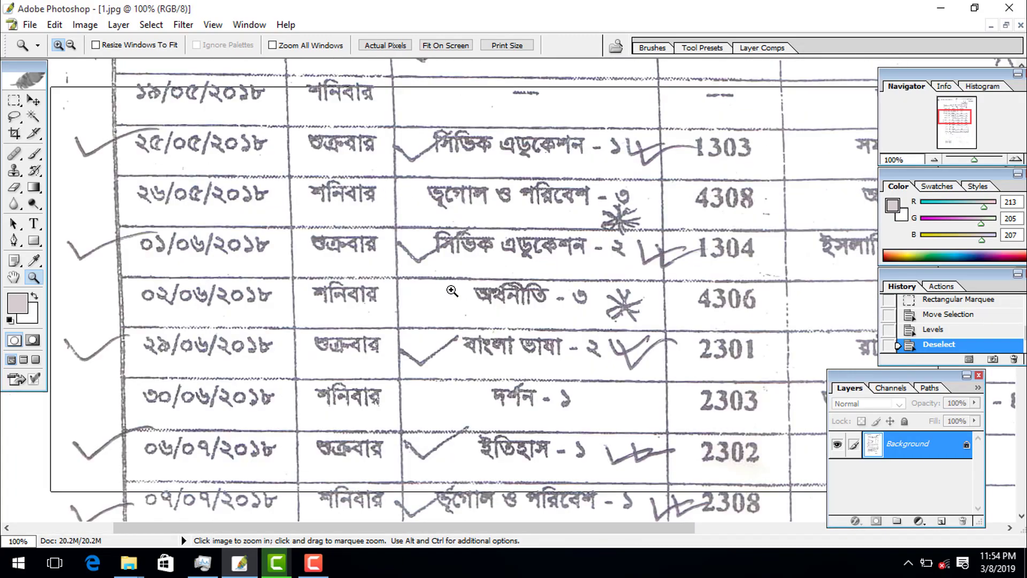
{"action": "left_click", "coordinate": [452, 290]}
{"action": "left_click_drag", "start_coordinate": [453, 290], "coordinate": [504, 427]}
{"action": "left_click_drag", "start_coordinate": [466, 241], "coordinate": [452, 381]}
{"action": "left_click_drag", "start_coordinate": [394, 294], "coordinate": [416, 459]}
{"action": "left_click", "coordinate": [34, 227]}
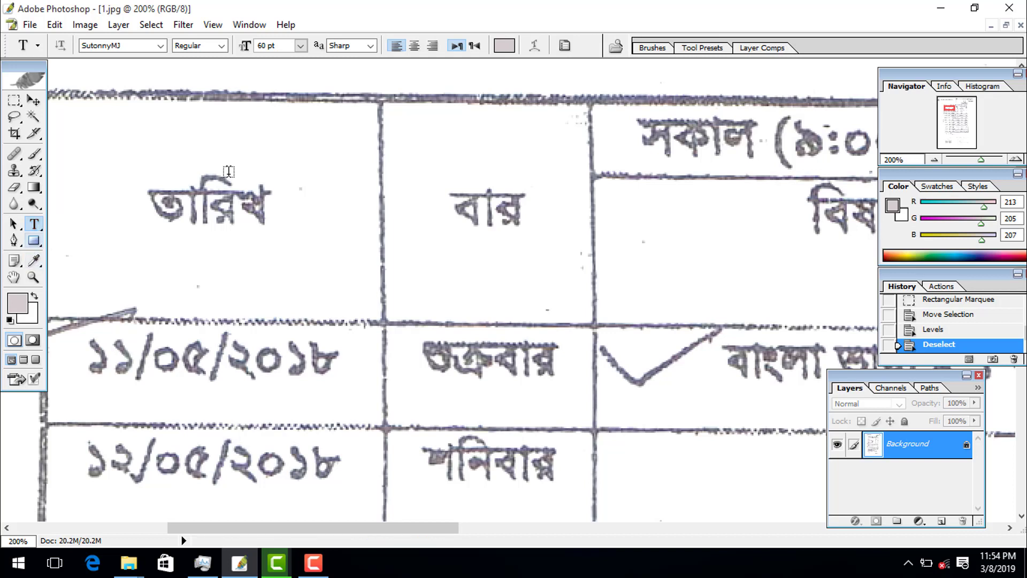
{"action": "left_click", "coordinate": [34, 261]}
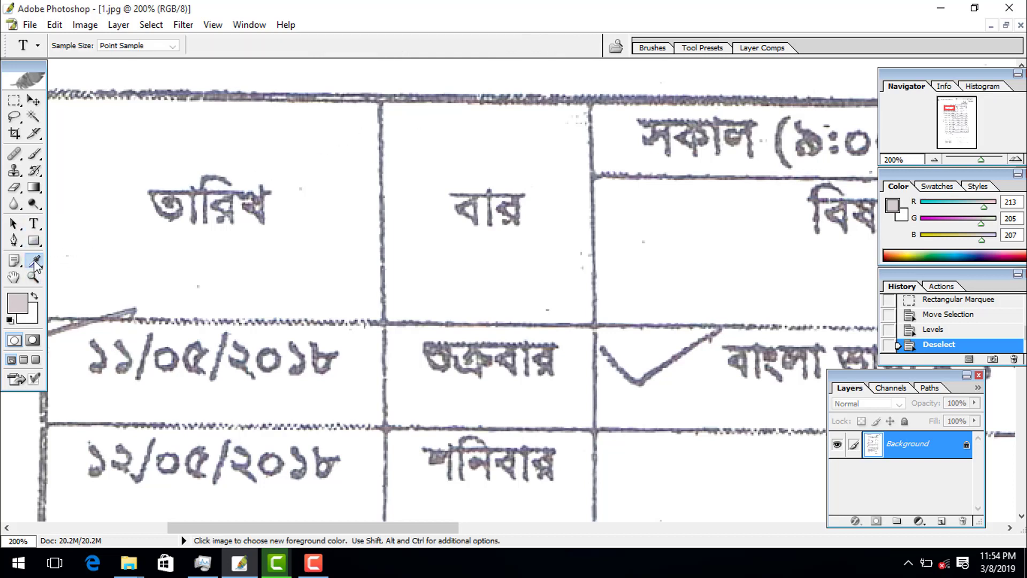
{"action": "left_click", "coordinate": [167, 199]}
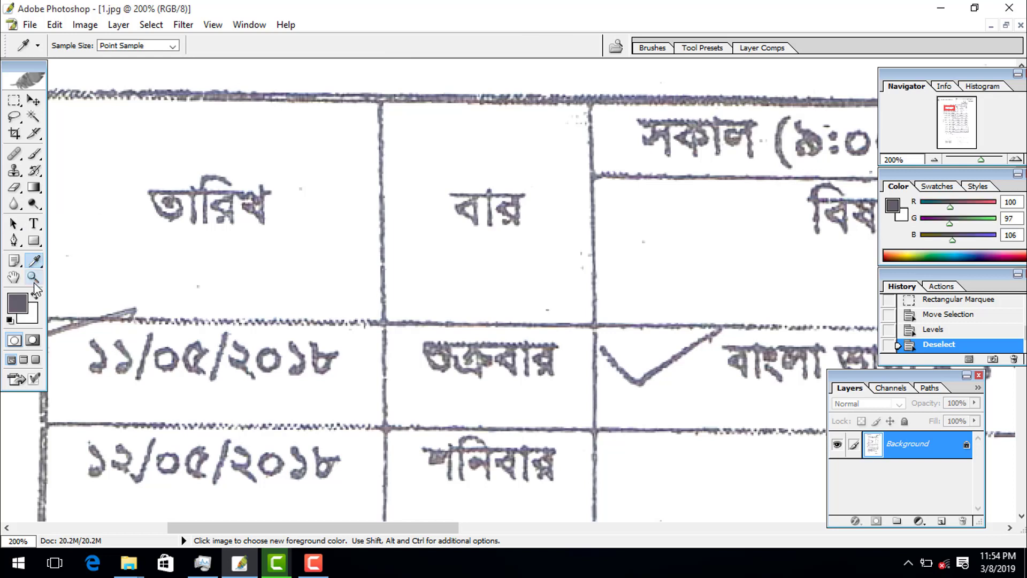
Start a text line below the date column heading and set its colour to 908B8D, sampled from the heading's letters
{"action": "left_click", "coordinate": [34, 224]}
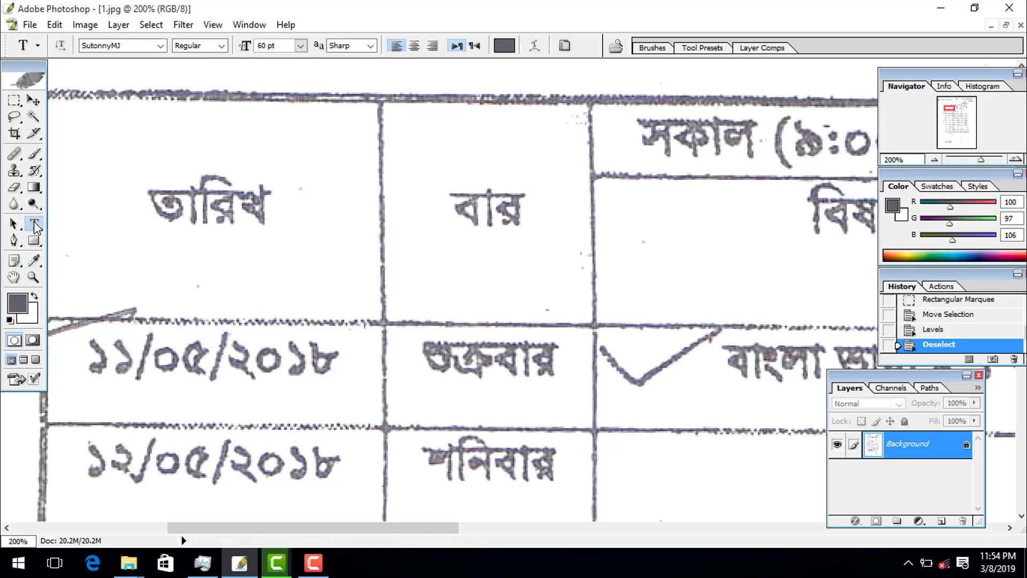
{"action": "left_click", "coordinate": [217, 274]}
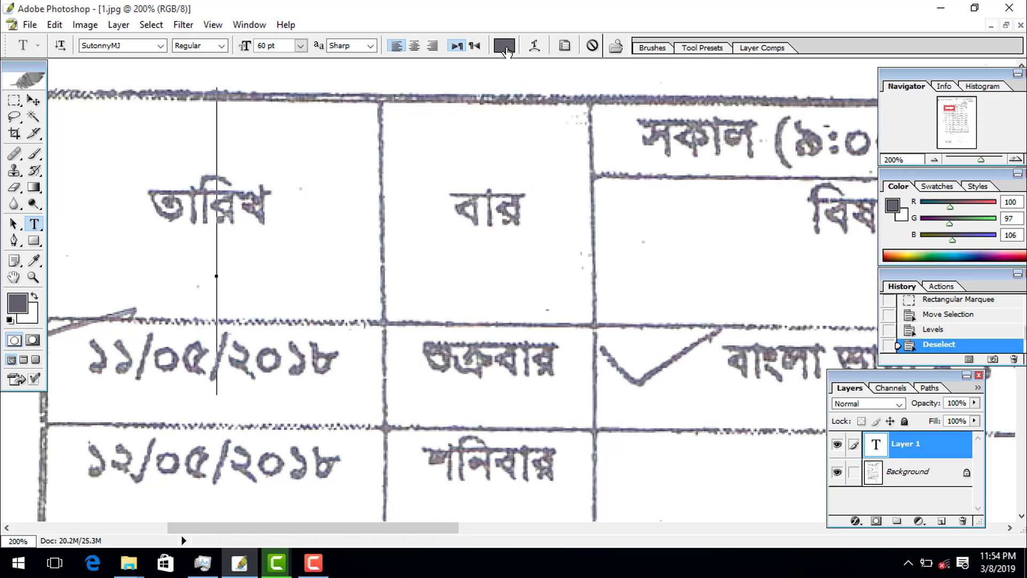
{"action": "left_click", "coordinate": [504, 46]}
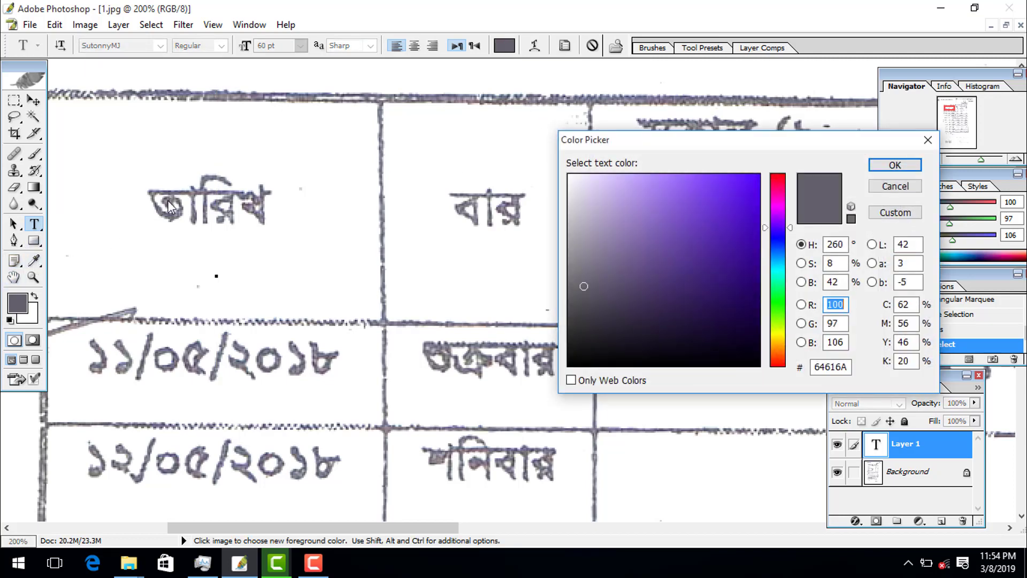
{"action": "left_click", "coordinate": [195, 193]}
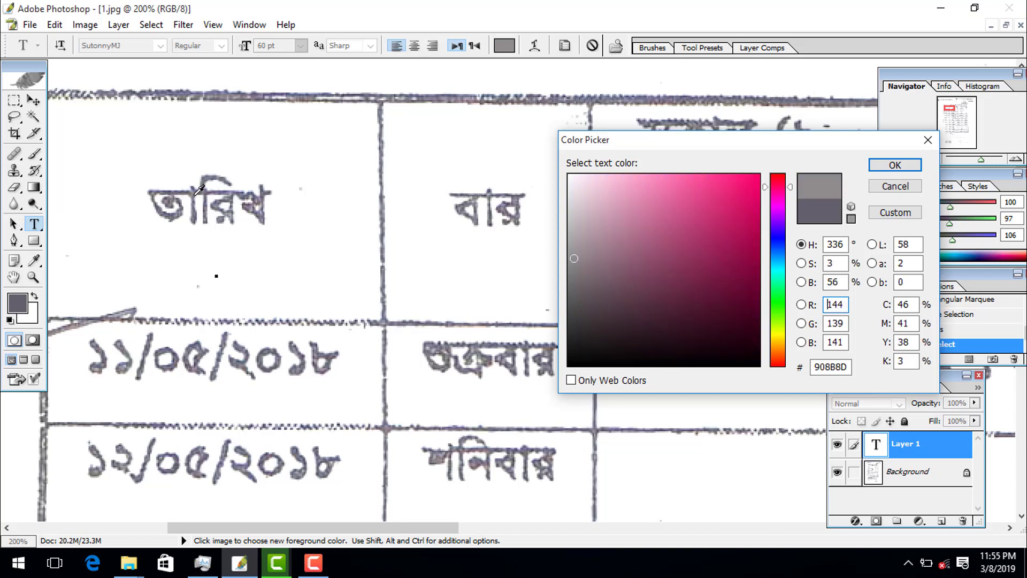
{"action": "left_click", "coordinate": [910, 165]}
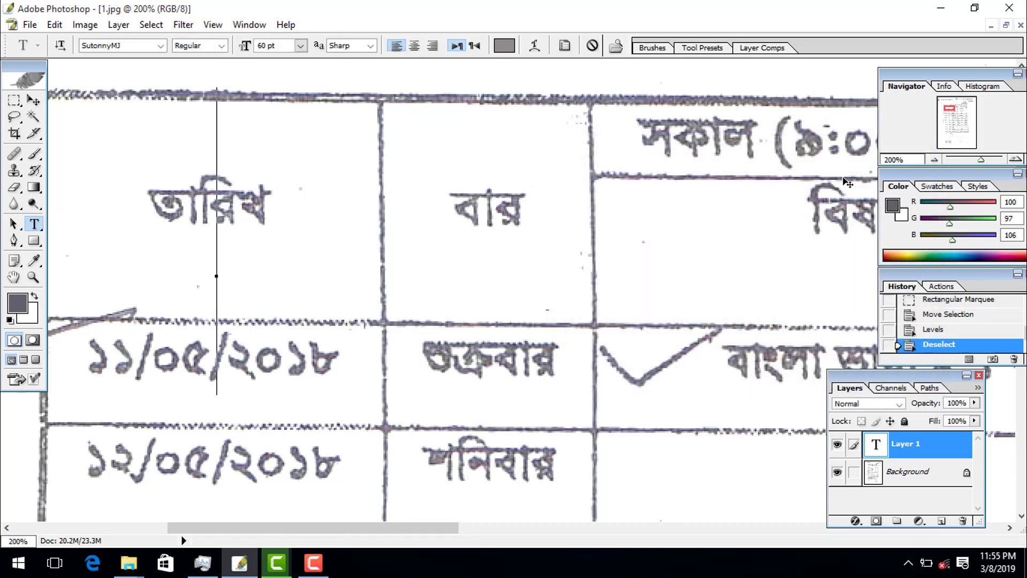
Set the text line's size to 14 pt and its font to SutonnyMJ
{"action": "double_click", "coordinate": [267, 46]}
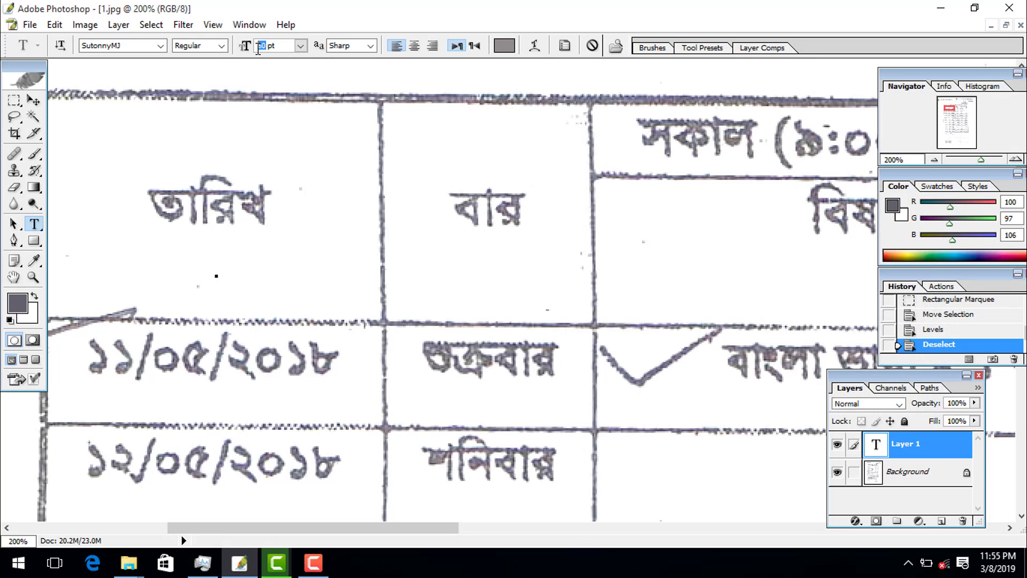
{"action": "type", "text": "14"}
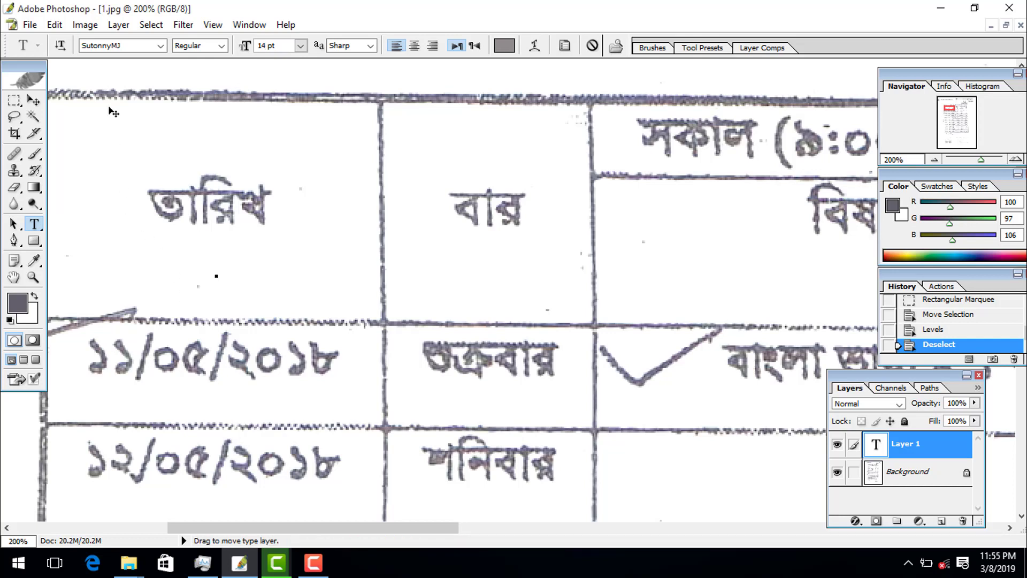
{"action": "left_click", "coordinate": [126, 50]}
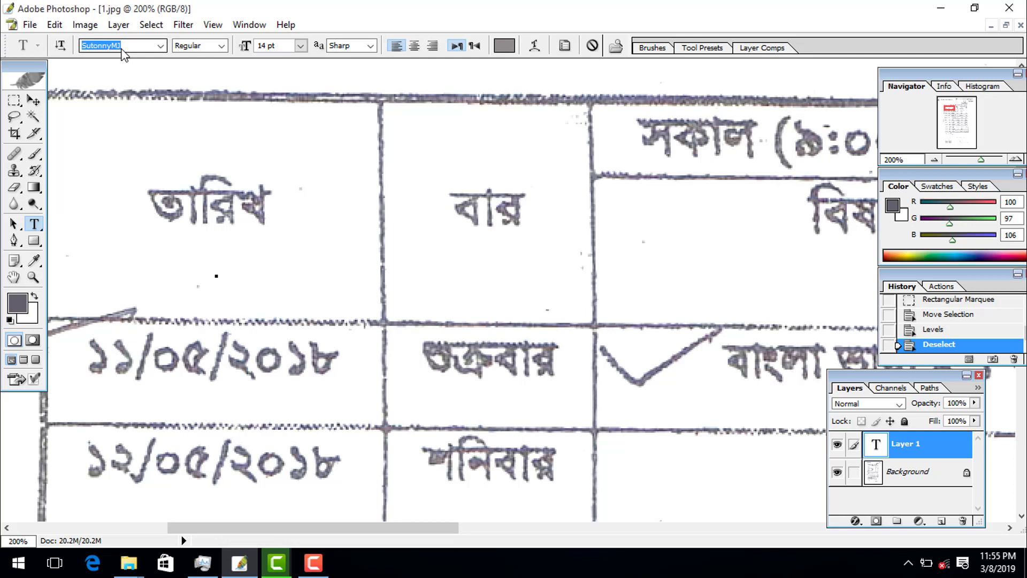
{"action": "left_click", "coordinate": [160, 45]}
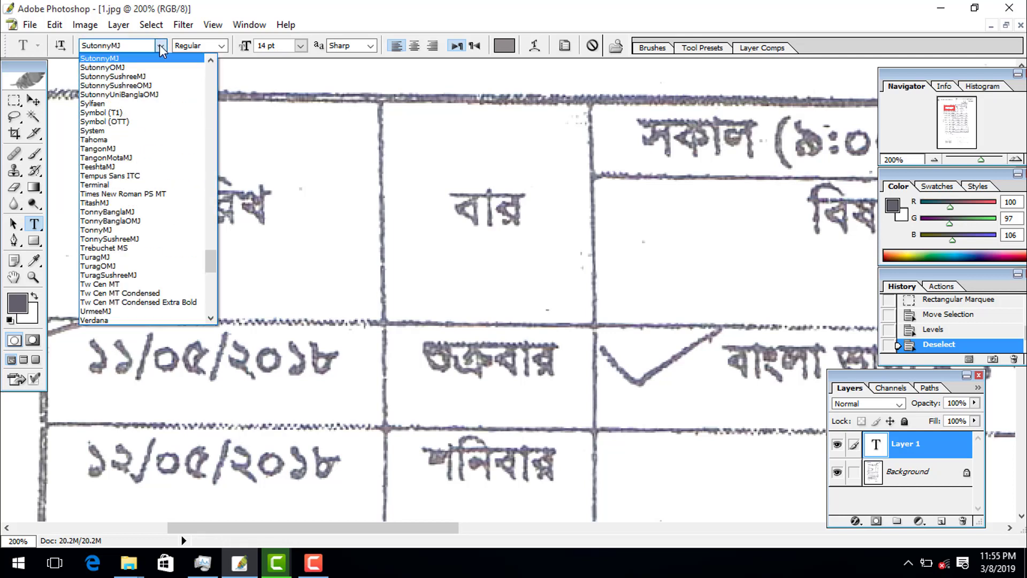
{"action": "left_click", "coordinate": [117, 50]}
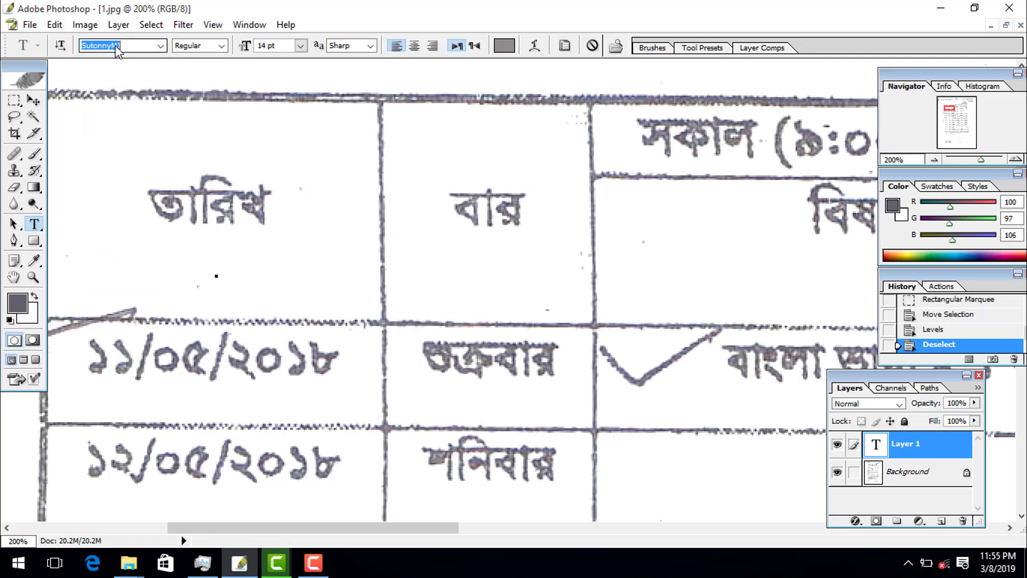
{"action": "type", "text": "S"}
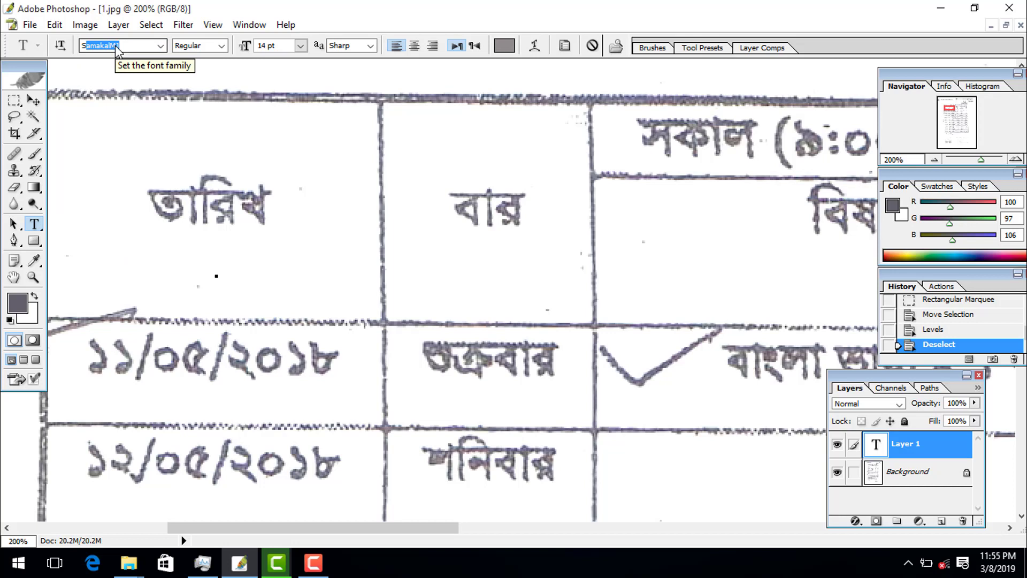
{"action": "type", "text": "utonnyMJ"}
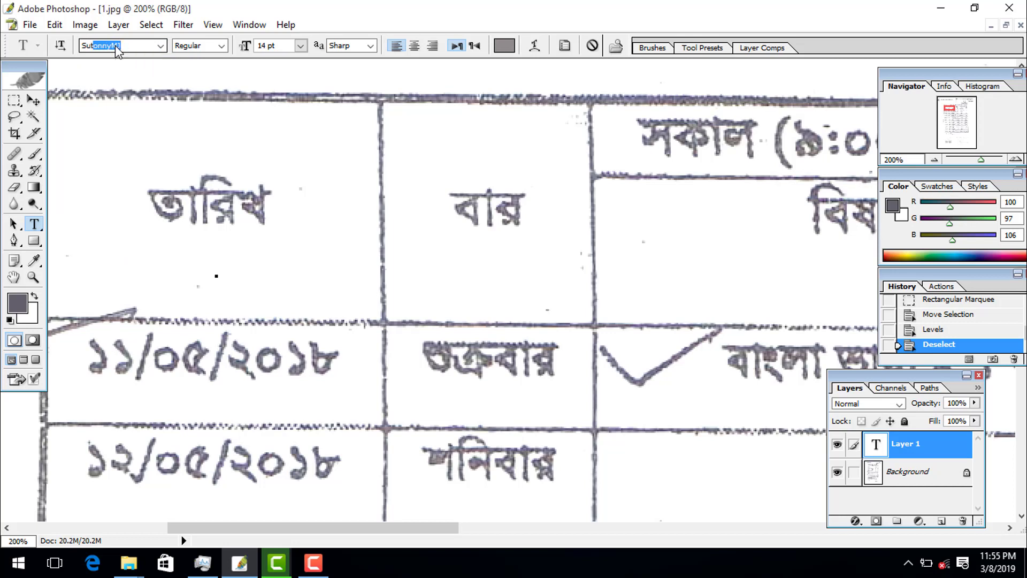
{"action": "key", "text": "Return"}
Enter the word তারিখ on the text line below the printed date column heading
{"action": "type", "text": "k"}
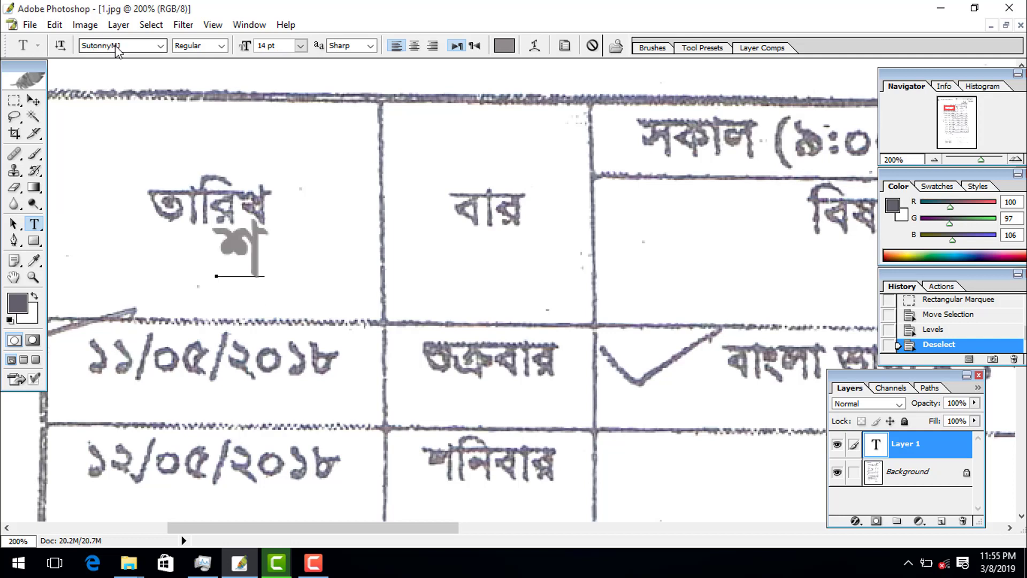
{"action": "key", "text": "BackSpace"}
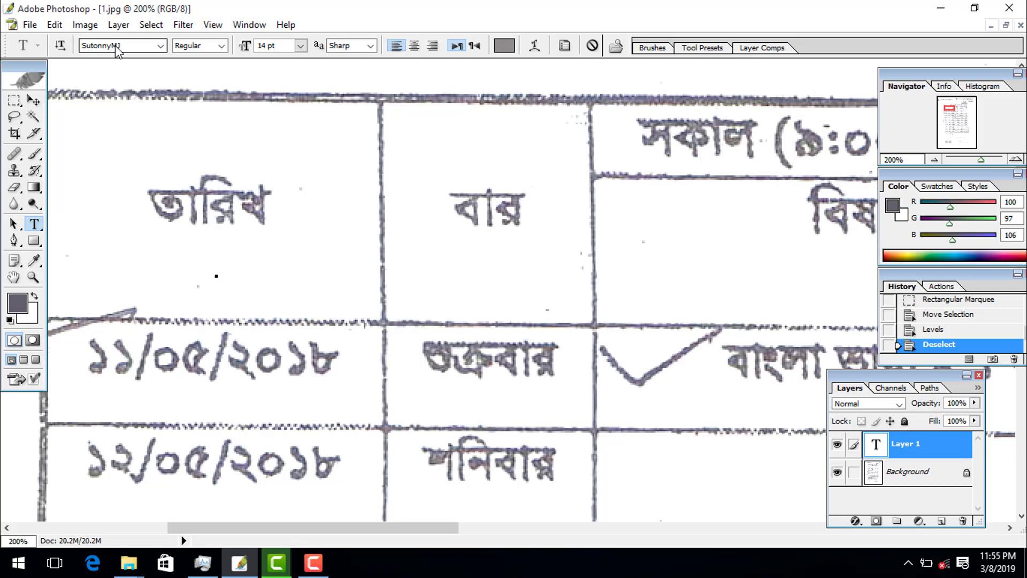
{"action": "type", "text": "Zvwi"}
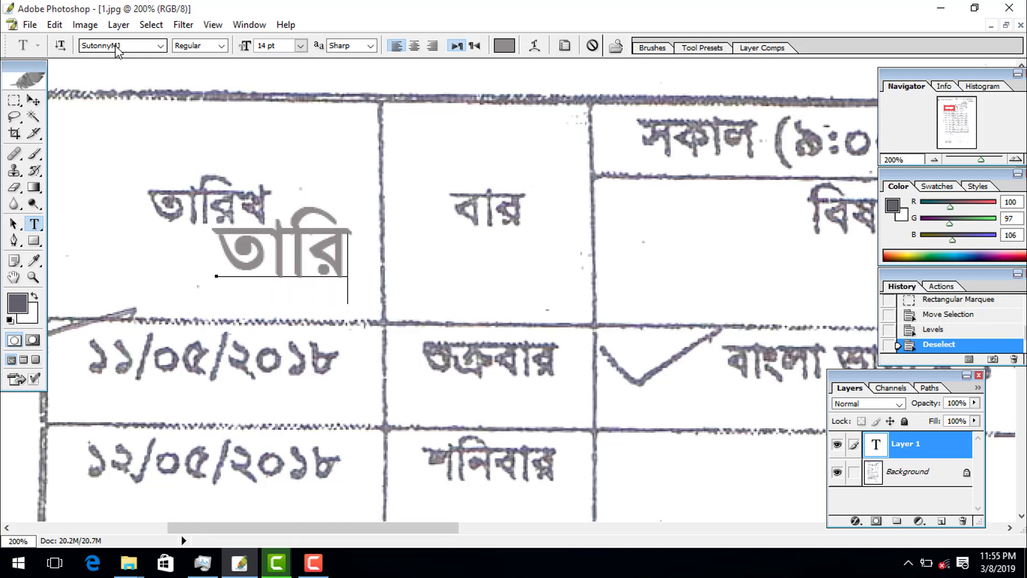
{"action": "type", "text": "L"}
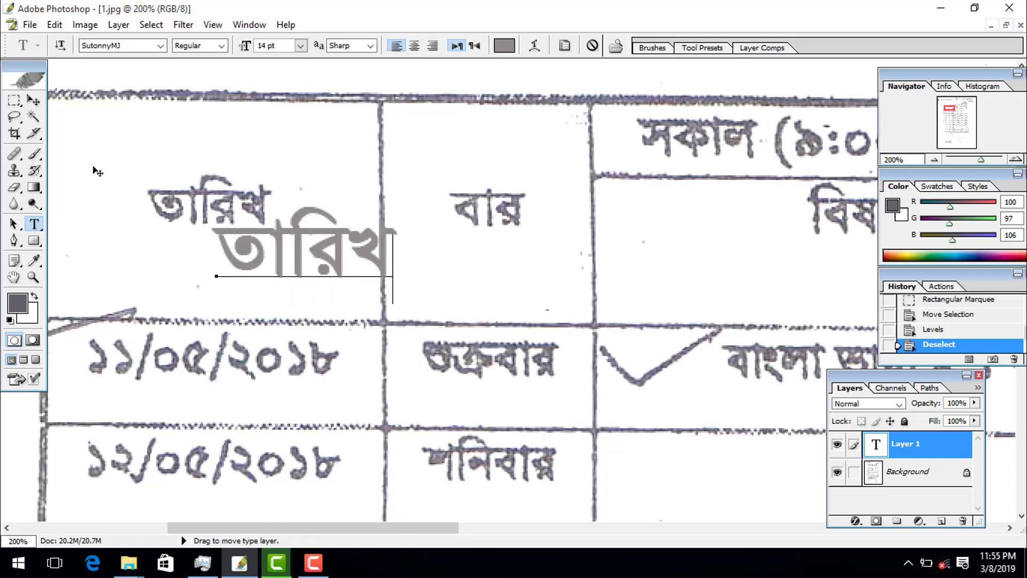
Select the whole typed word তারিখ and reduce its font size to 10 pt
{"action": "double_click", "coordinate": [299, 251]}
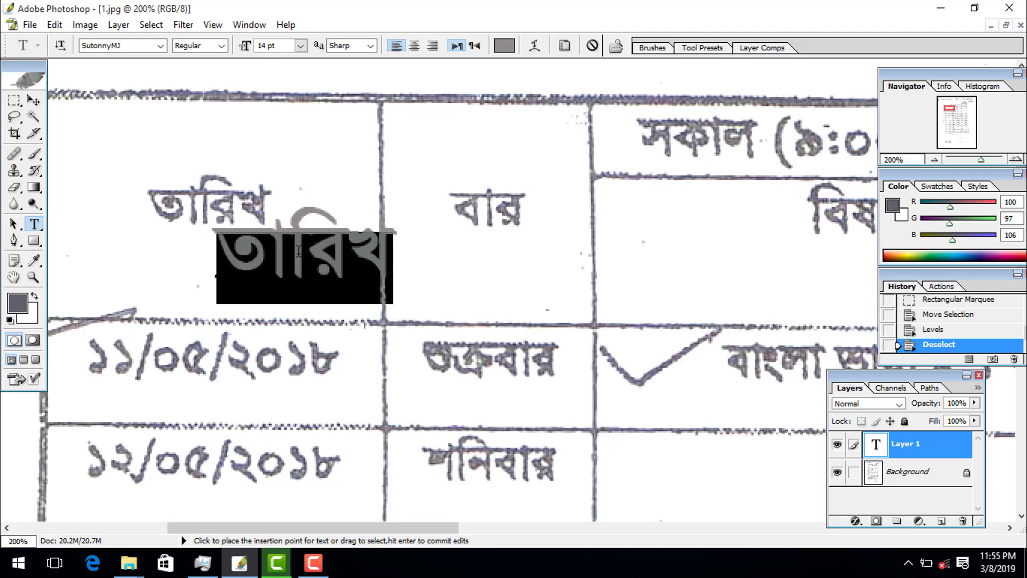
{"action": "left_click_drag", "start_coordinate": [269, 46], "coordinate": [257, 48]}
{"action": "type", "text": "10"}
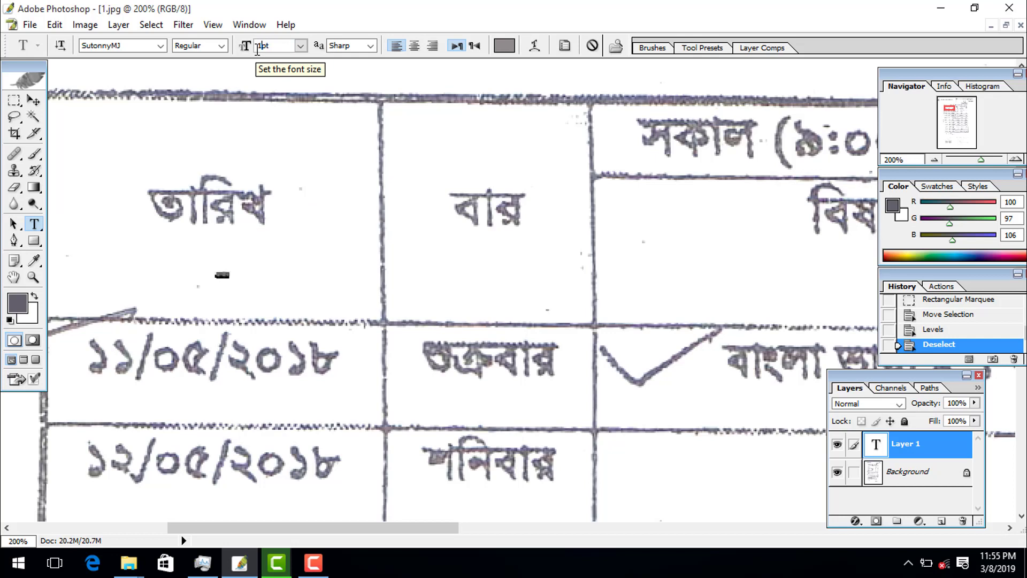
Move the typed word তারিখ over the printed date column heading to compare their size and shape
{"action": "left_click", "coordinate": [34, 100]}
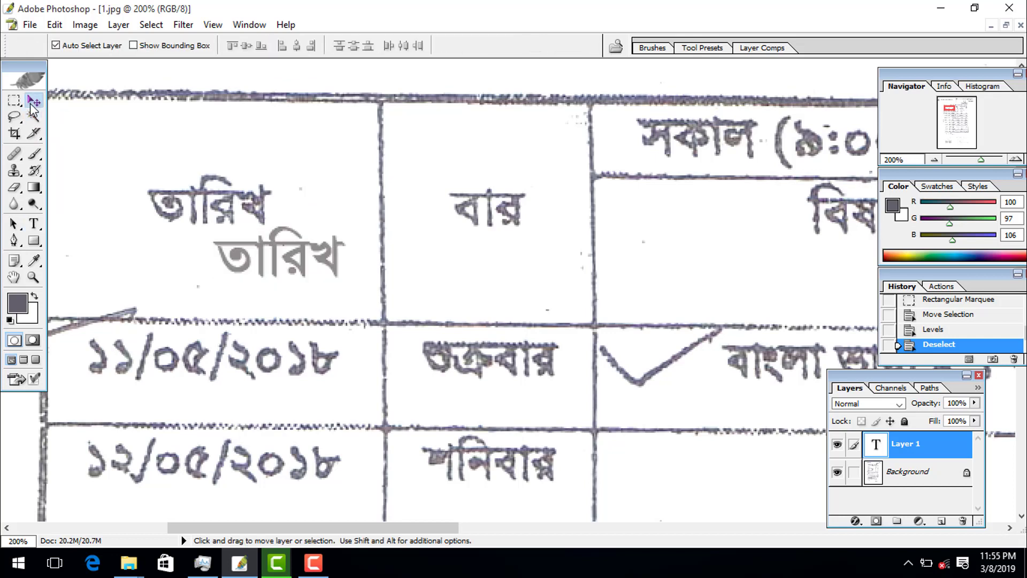
{"action": "left_click_drag", "start_coordinate": [239, 260], "coordinate": [169, 208]}
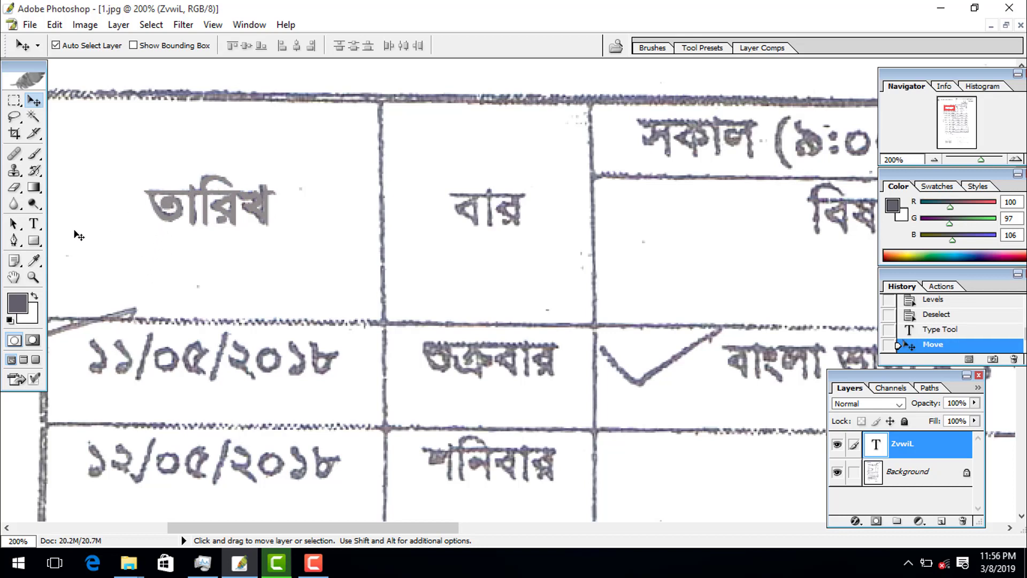
{"action": "left_click_drag", "start_coordinate": [173, 207], "coordinate": [199, 253]}
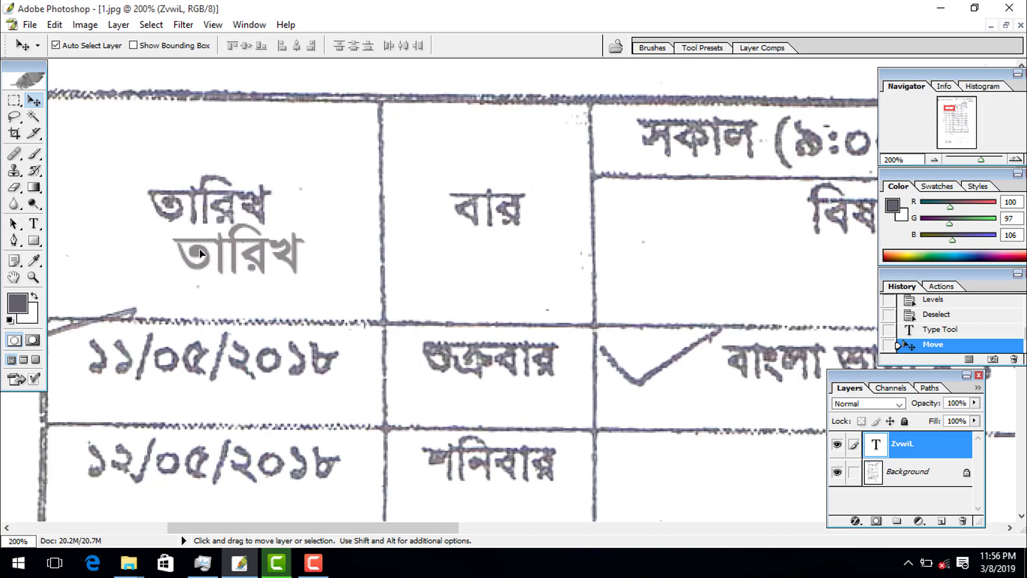
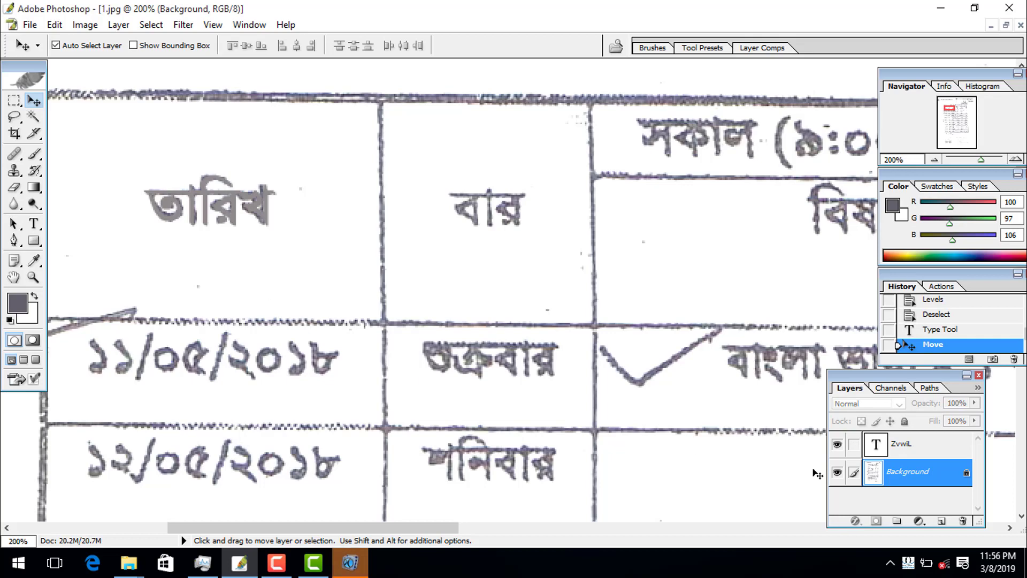
{"action": "left_click", "coordinate": [359, 563]}
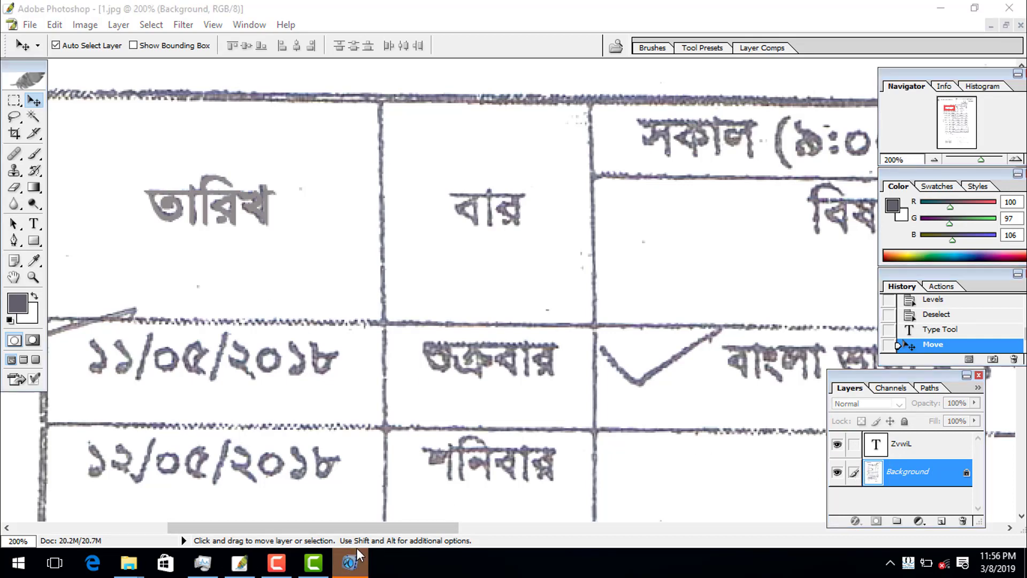
{"action": "right_click", "coordinate": [350, 563]}
{"action": "left_click", "coordinate": [342, 534]}
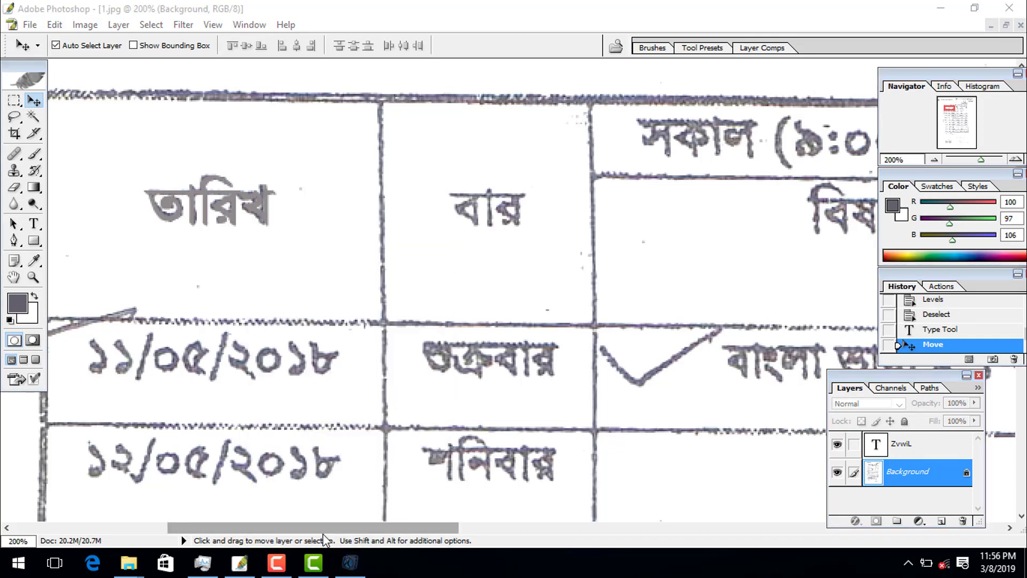
Try clearing a rectangular selection around the printed date heading on the Background layer, undo the clear, and deselect
{"action": "left_click", "coordinate": [899, 472]}
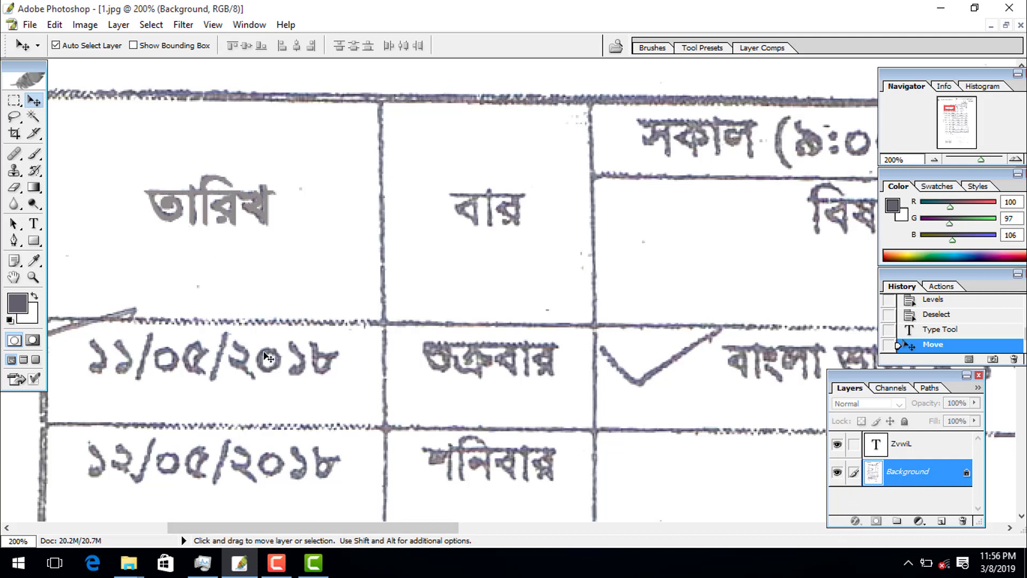
{"action": "left_click", "coordinate": [14, 101]}
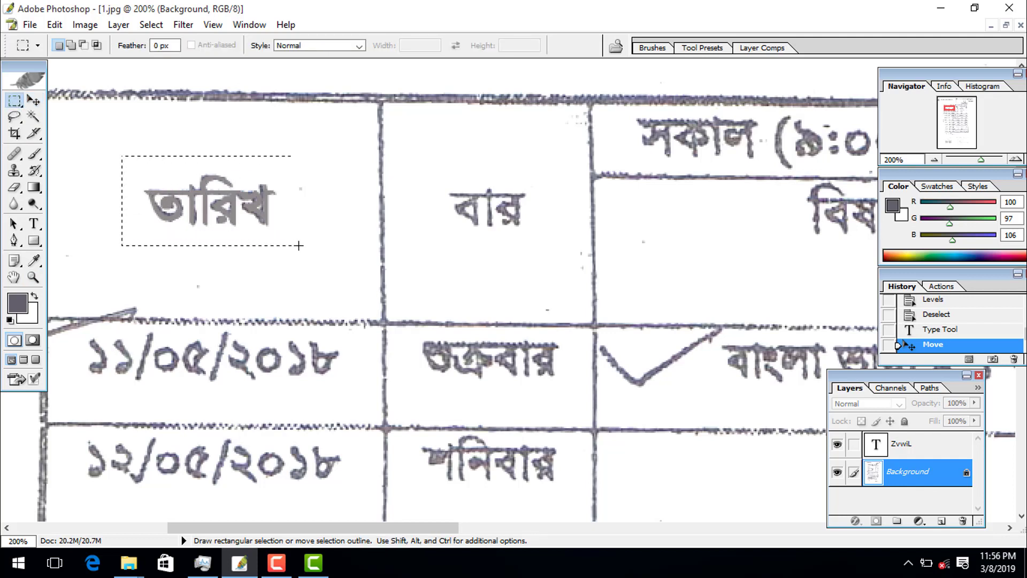
{"action": "left_click_drag", "start_coordinate": [349, 258], "coordinate": [350, 258]}
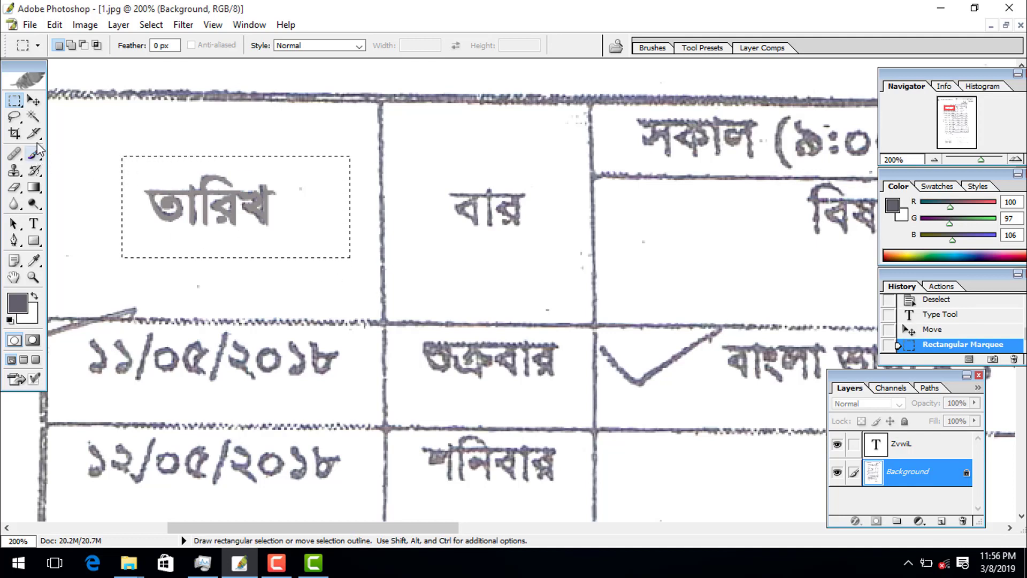
{"action": "left_click", "coordinate": [35, 101]}
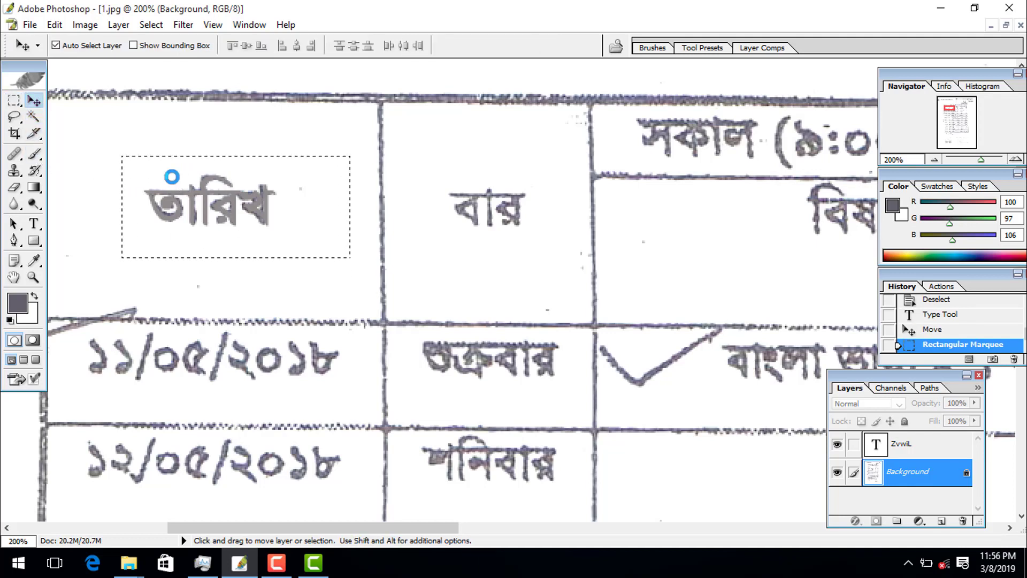
{"action": "key", "text": "Delete"}
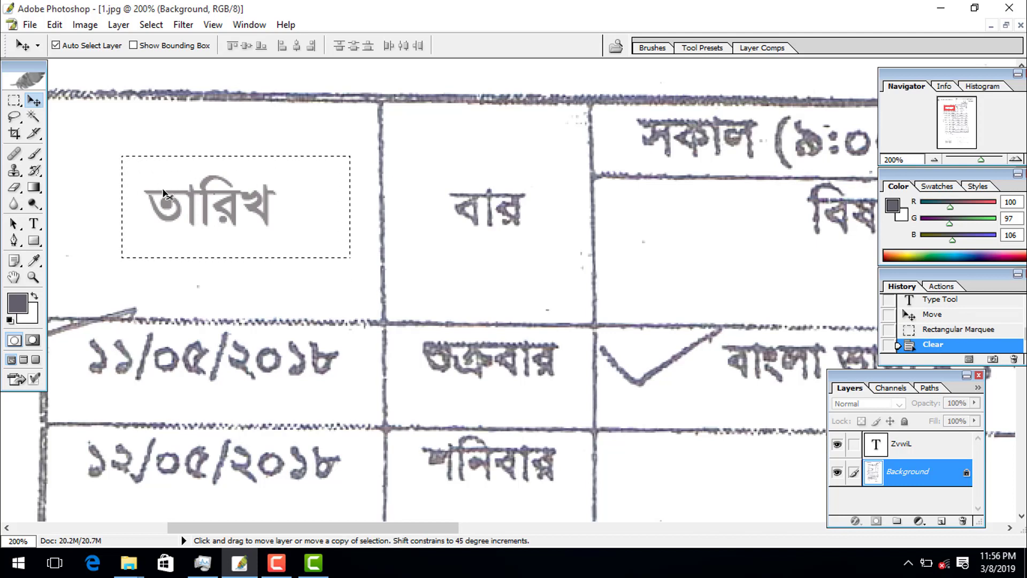
{"action": "key", "text": "ctrl+alt+z"}
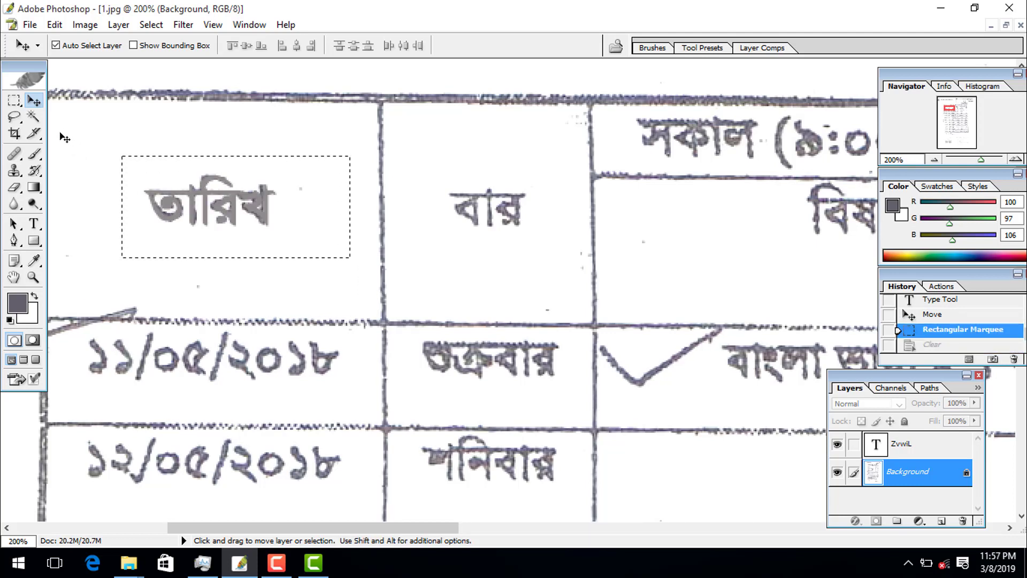
{"action": "key", "text": "ctrl+d"}
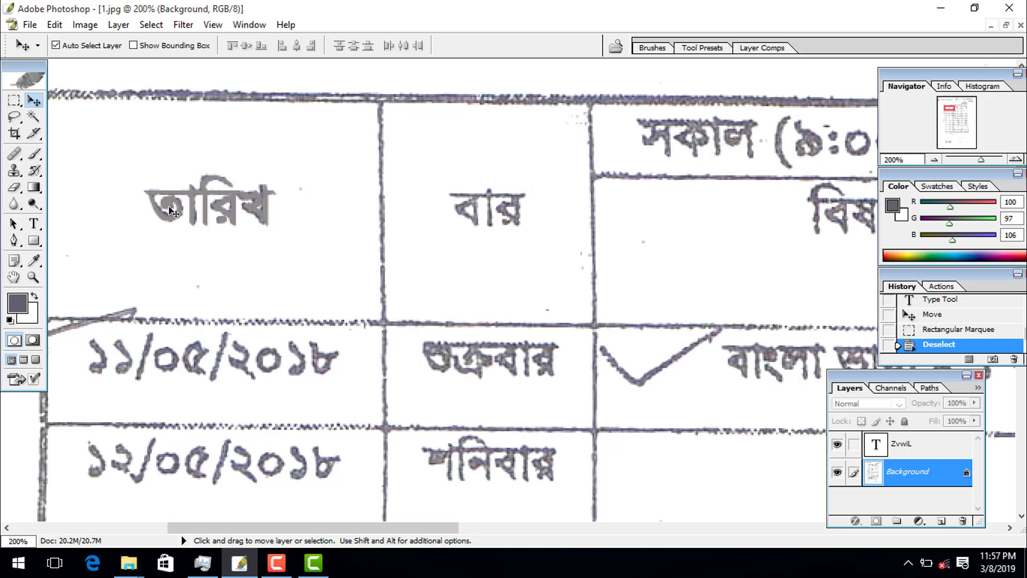
Shift the typed word slightly below the printed date heading and clear the printed heading from the Background layer within a rectangular marquee
{"action": "mouse_move", "coordinate": [173, 211]}
{"action": "left_mouse_down"}
{"action": "mouse_move", "coordinate": [210, 262]}
{"action": "mouse_move", "coordinate": [178, 245]}
{"action": "mouse_move", "coordinate": [172, 224]}
{"action": "left_mouse_up"}
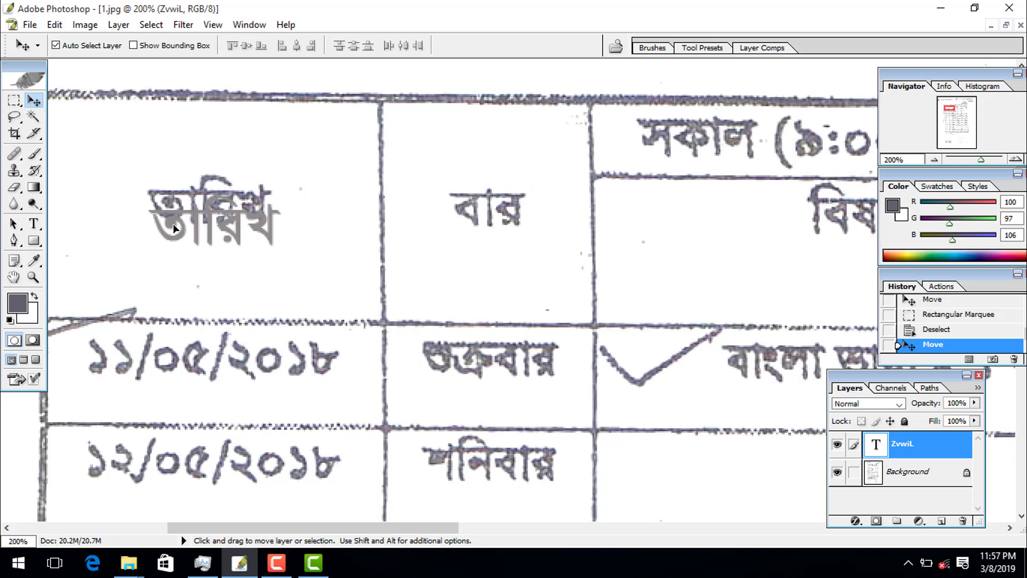
{"action": "left_click", "coordinate": [186, 270]}
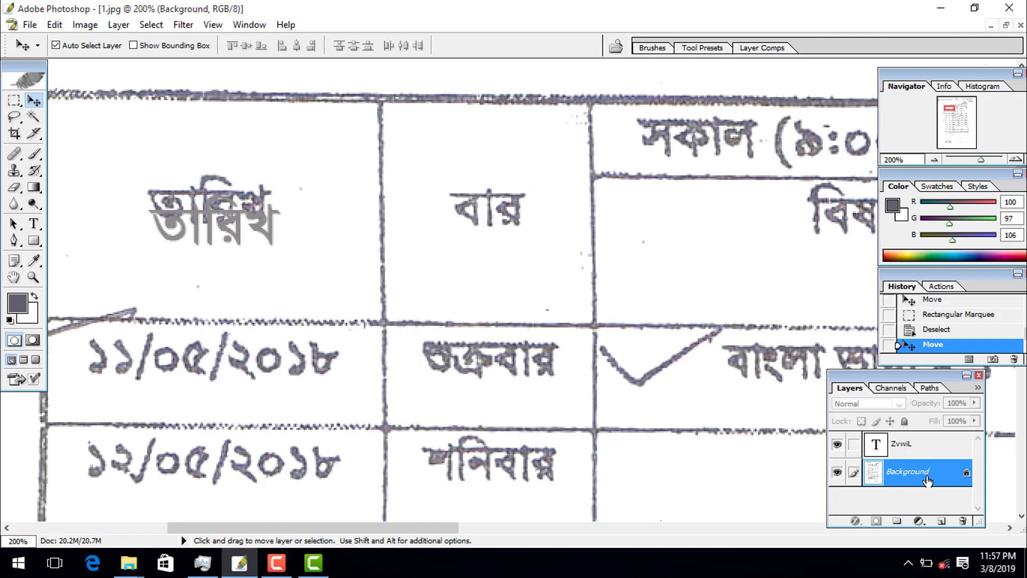
{"action": "left_click", "coordinate": [10, 105]}
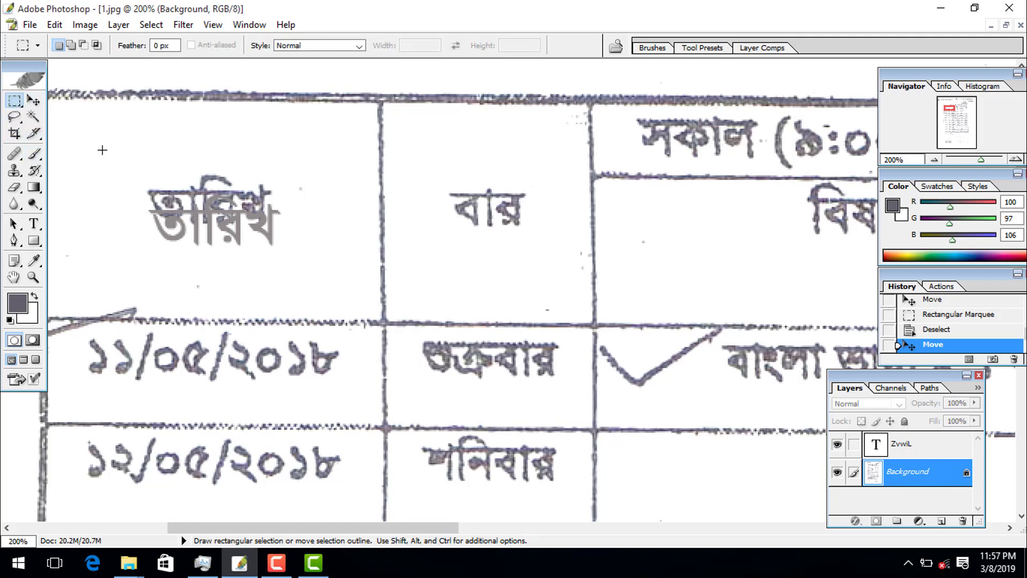
{"action": "left_click_drag", "start_coordinate": [220, 231], "coordinate": [333, 275]}
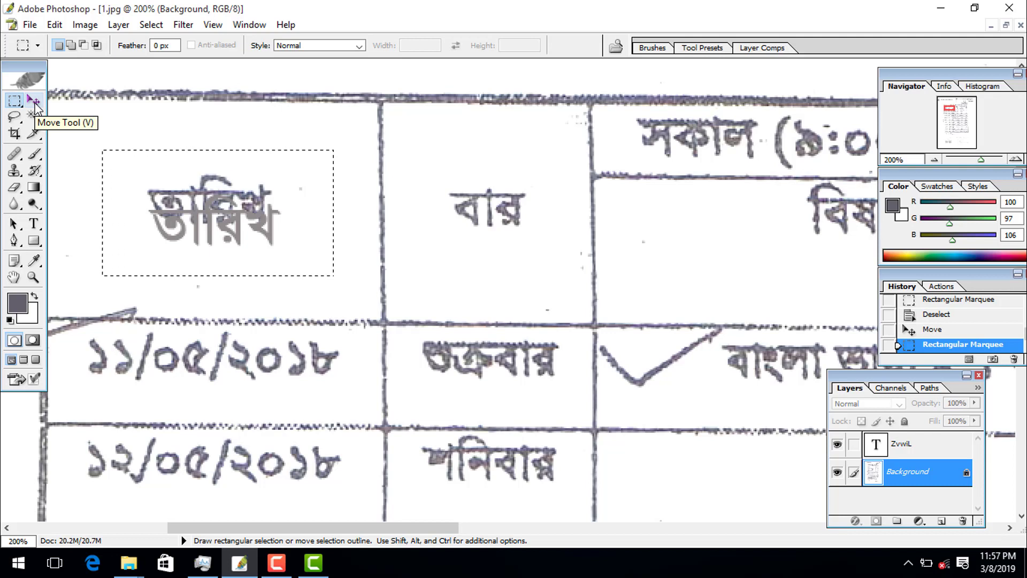
{"action": "left_click", "coordinate": [36, 107]}
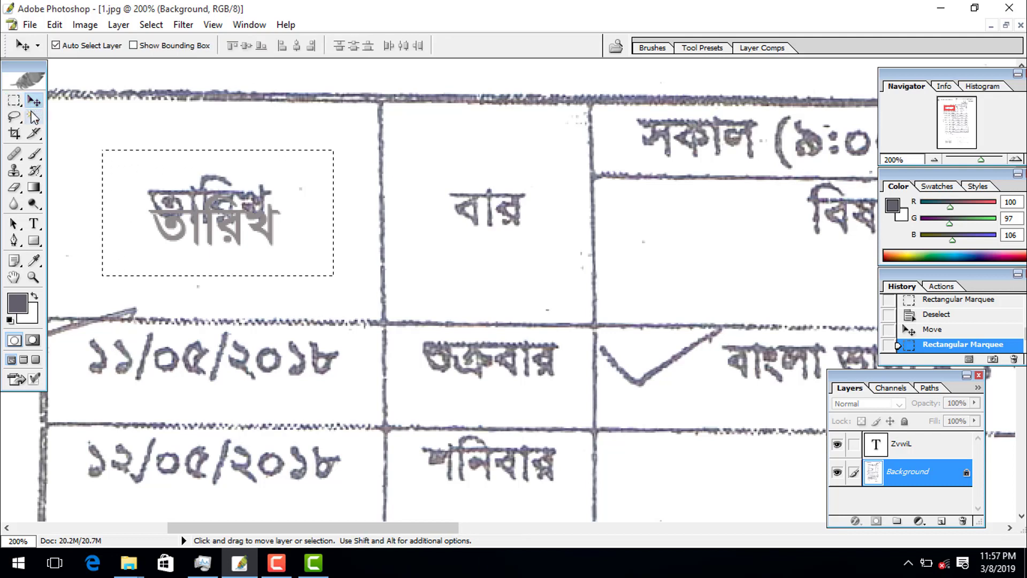
{"action": "key", "text": "Delete"}
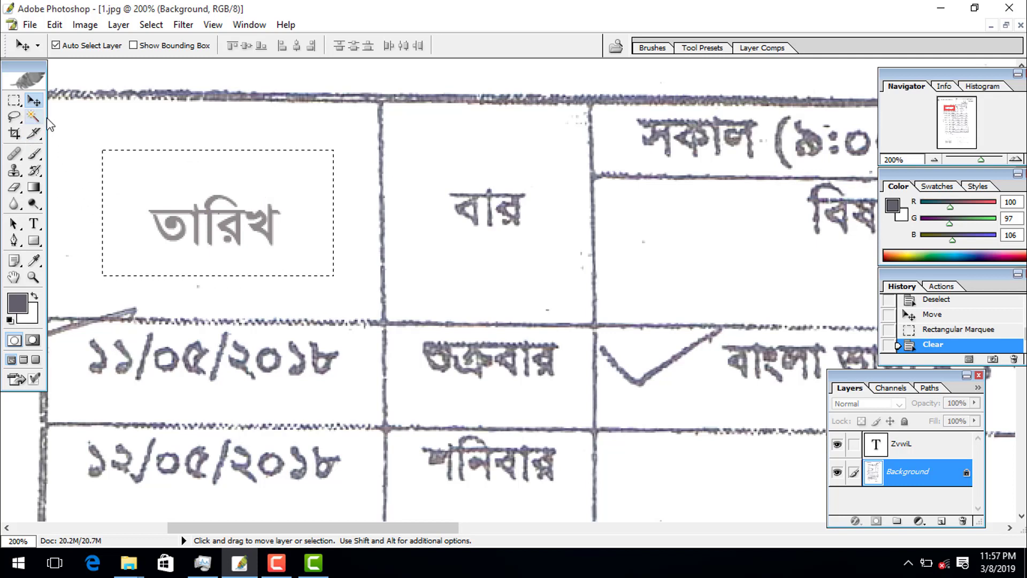
Move the typed word তারিখ up into the cleared heading's place in the date column and deselect
{"action": "left_click_drag", "start_coordinate": [177, 220], "coordinate": [169, 209]}
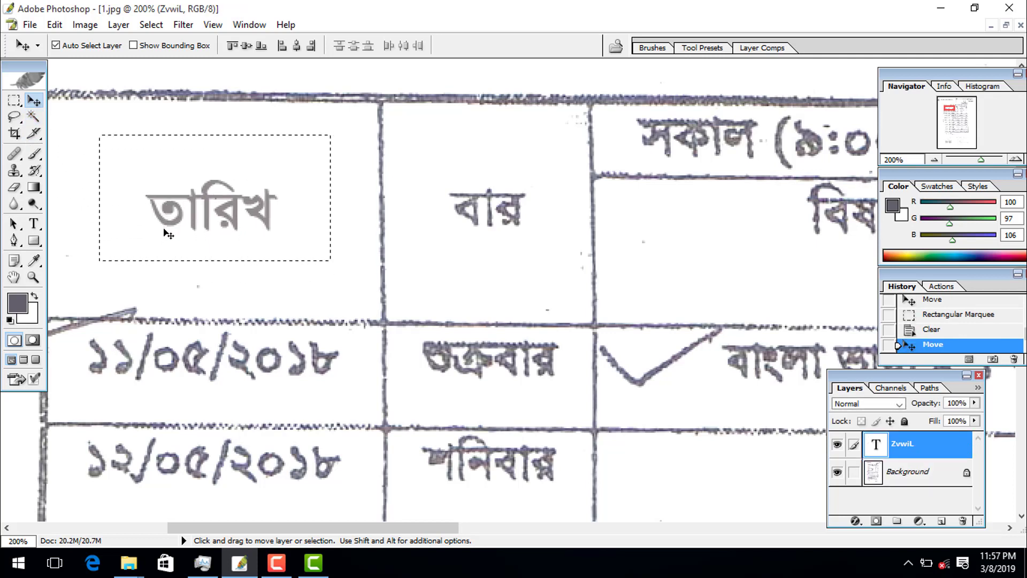
{"action": "key", "text": "ctrl+d"}
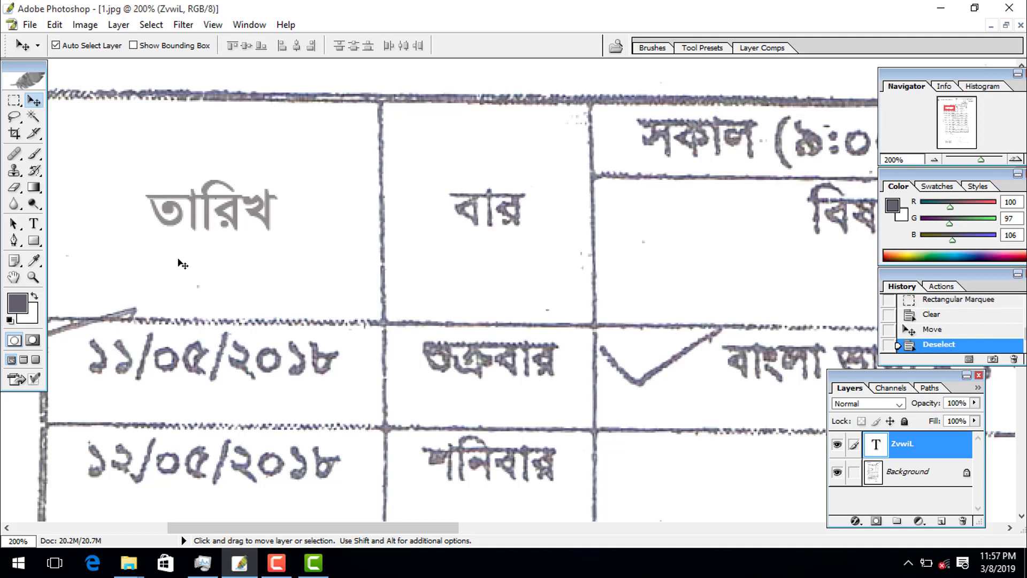
{"action": "left_click", "coordinate": [276, 564]}
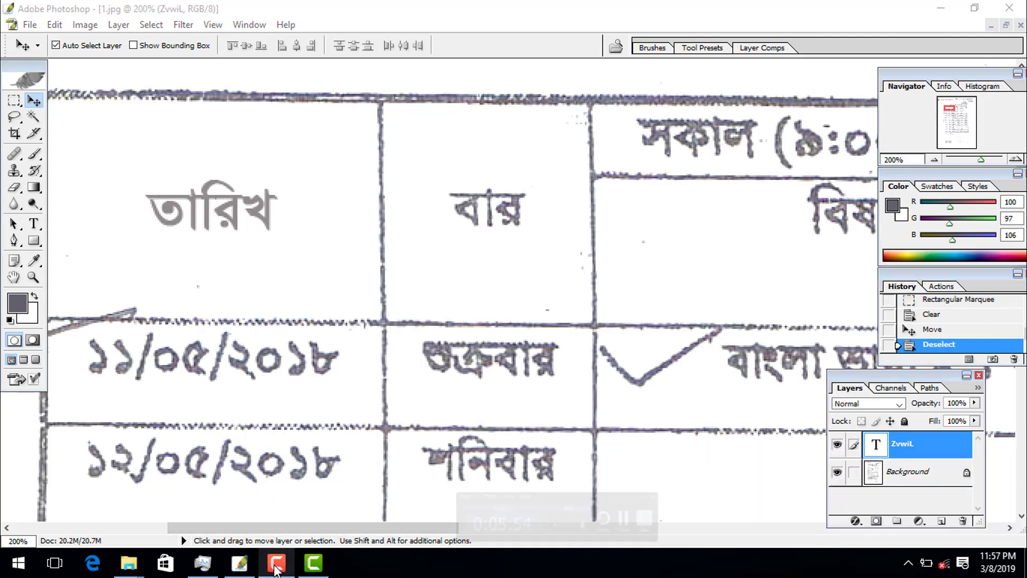
Add the text 11/06/2019 in Bangla digits just below the first printed date in the date column, using SutonnyMJ at 10 pt
{"action": "left_click", "coordinate": [178, 394]}
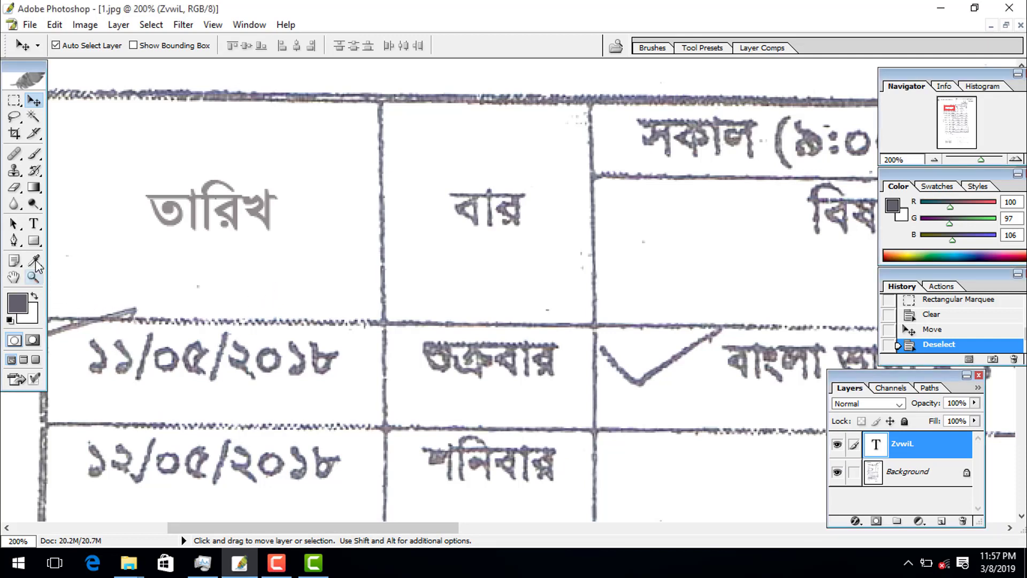
{"action": "left_click", "coordinate": [33, 223]}
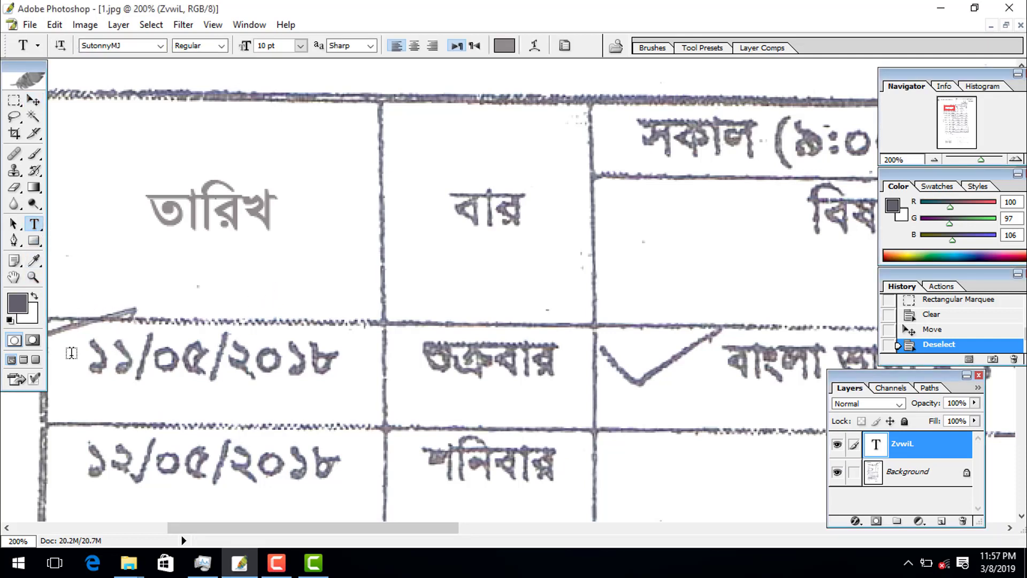
{"action": "left_click", "coordinate": [89, 404]}
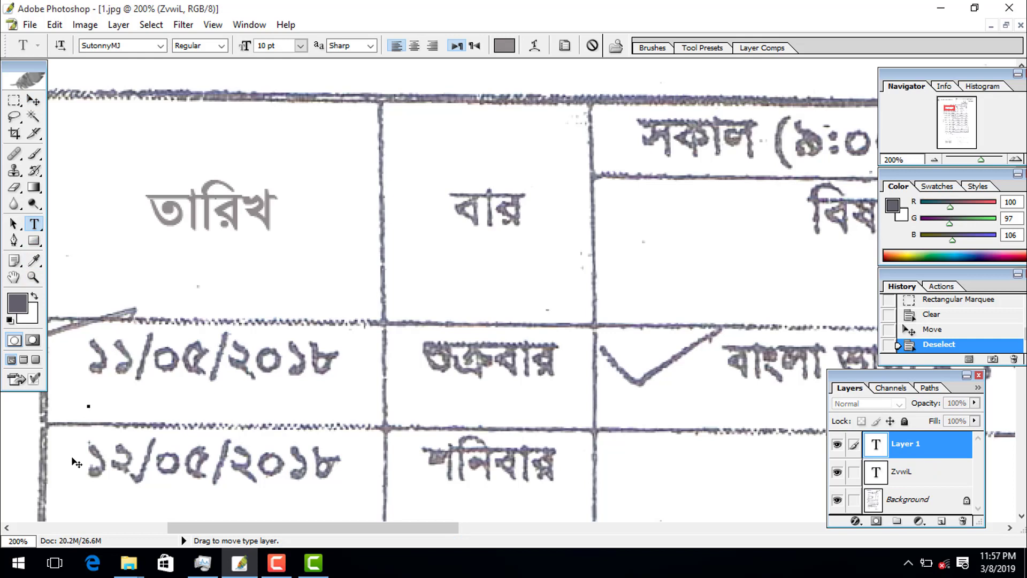
{"action": "type", "text": "11"}
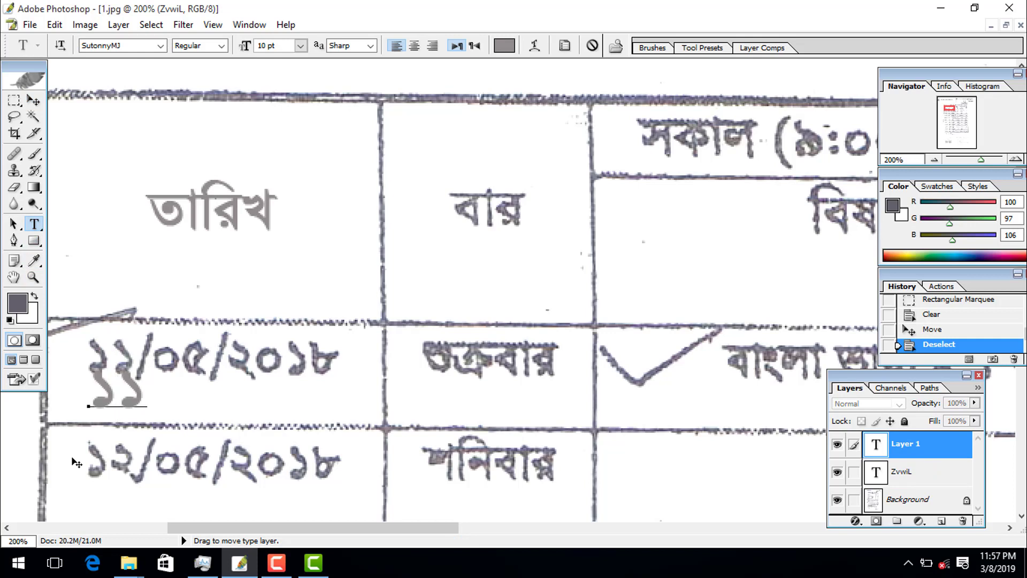
{"action": "type", "text": "/"}
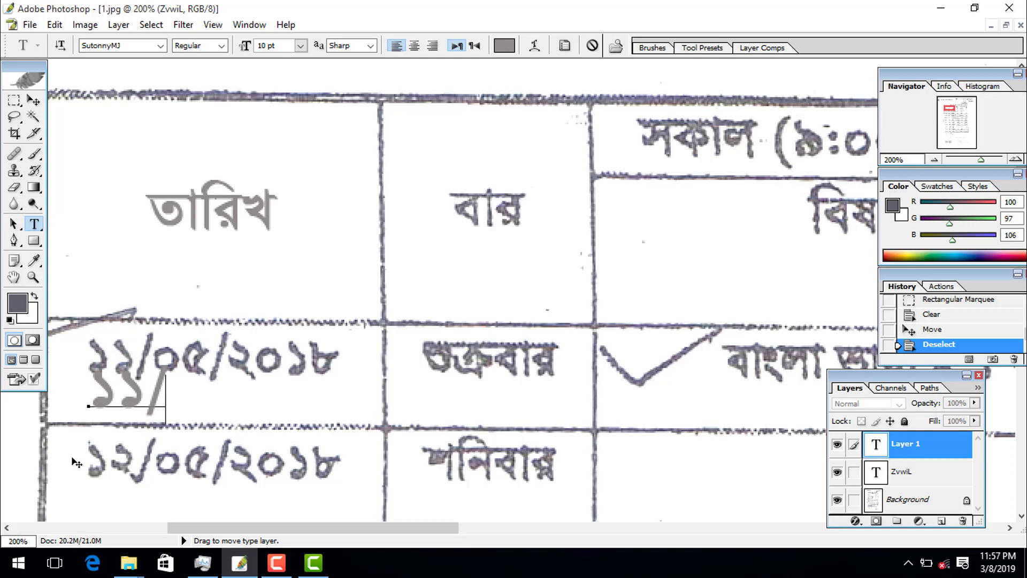
{"action": "type", "text": "06/"}
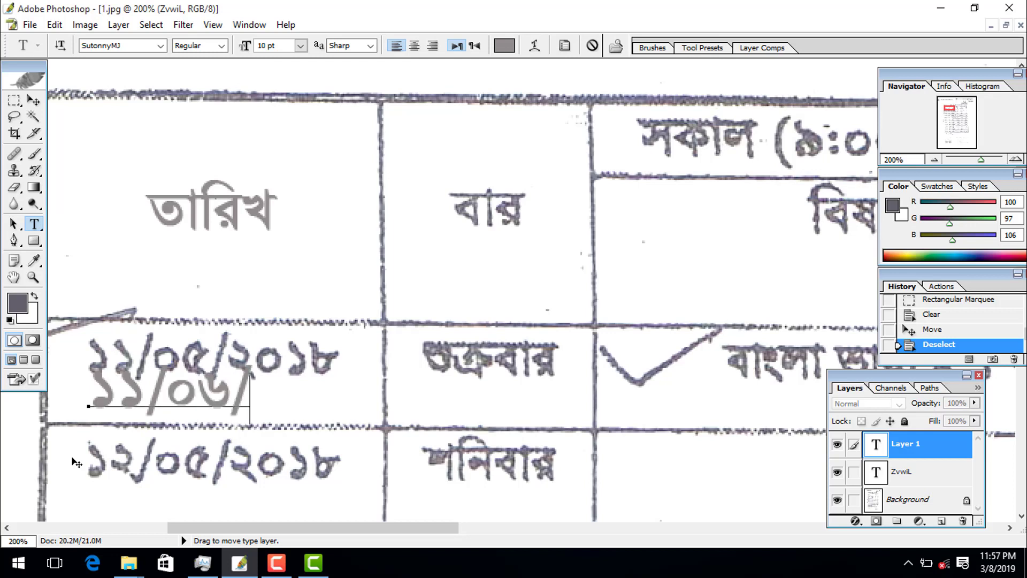
{"action": "type", "text": "201"}
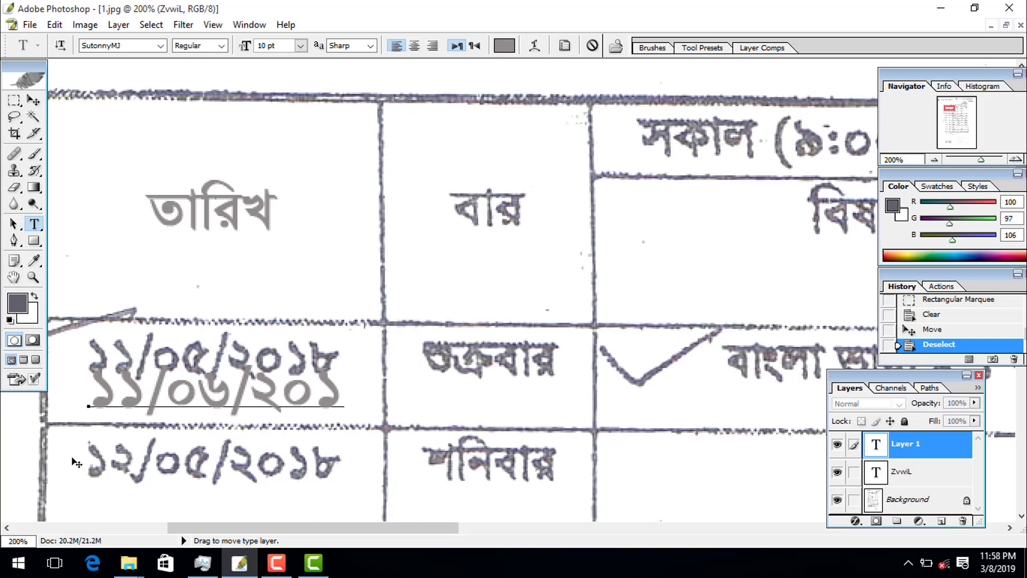
{"action": "type", "text": "9"}
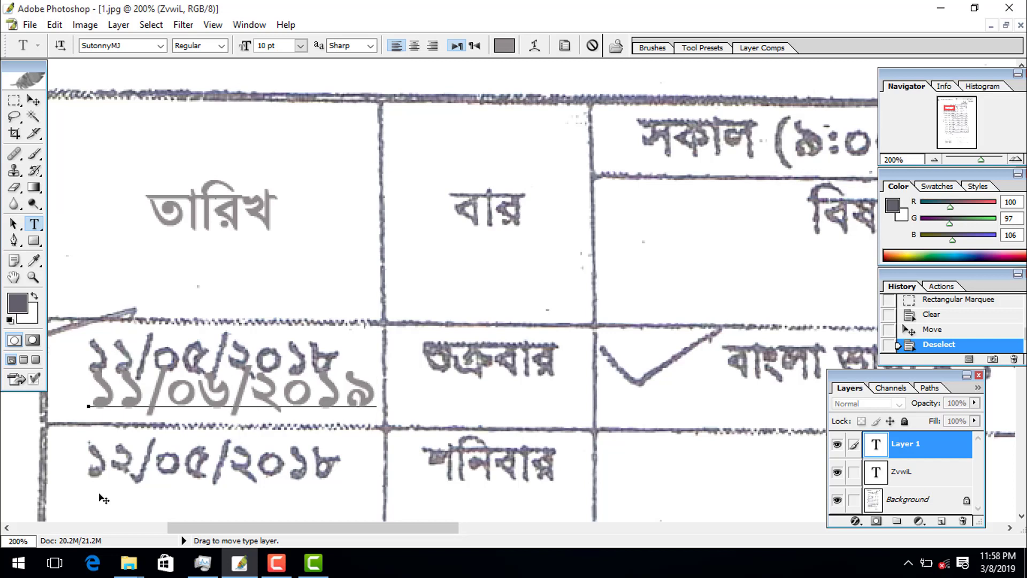
Move the typed date over the first printed date and clear the printed one from the Background layer within a rectangular marquee
{"action": "left_click", "coordinate": [34, 100]}
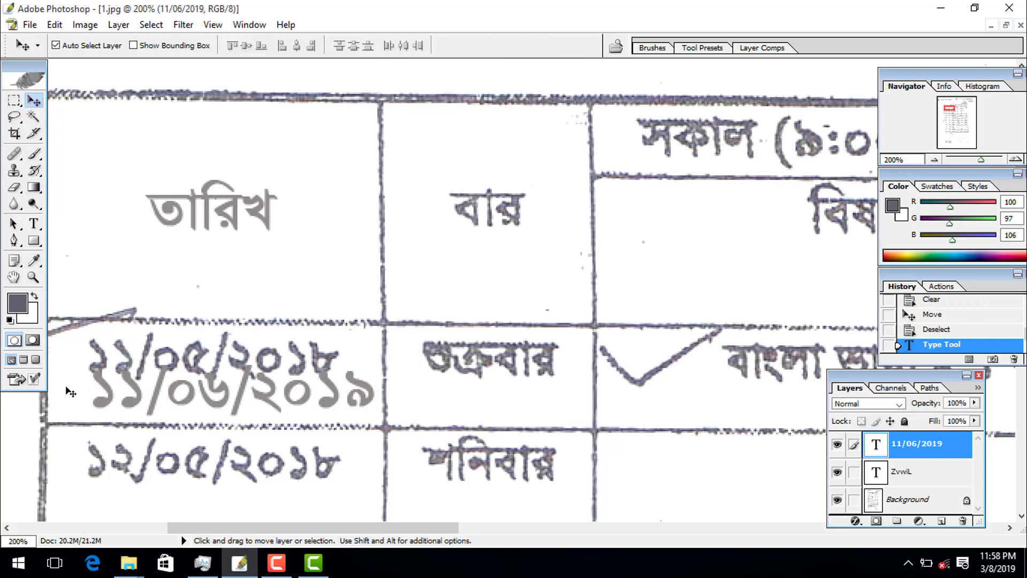
{"action": "left_click_drag", "start_coordinate": [135, 409], "coordinate": [123, 374]}
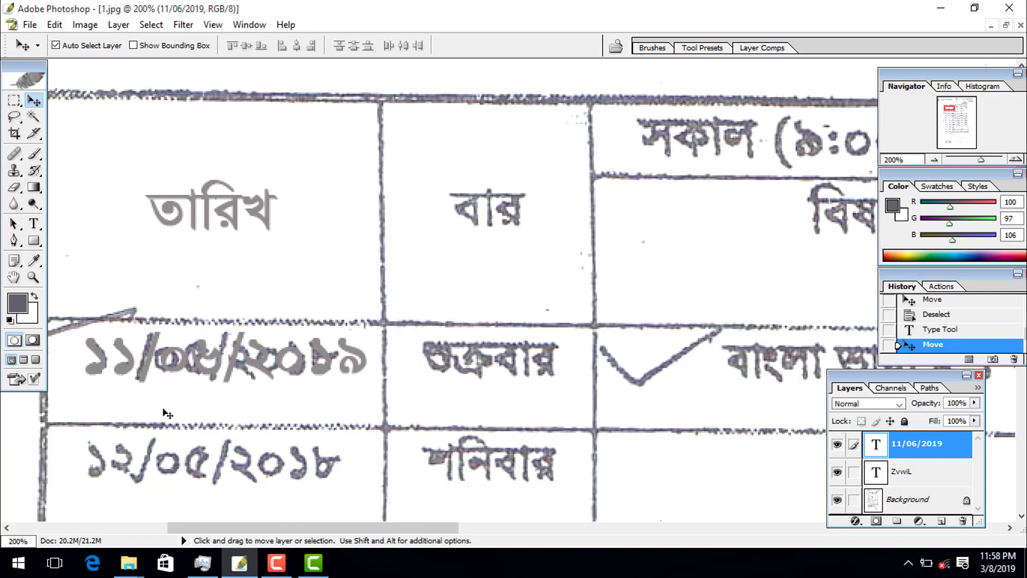
{"action": "left_click", "coordinate": [903, 503]}
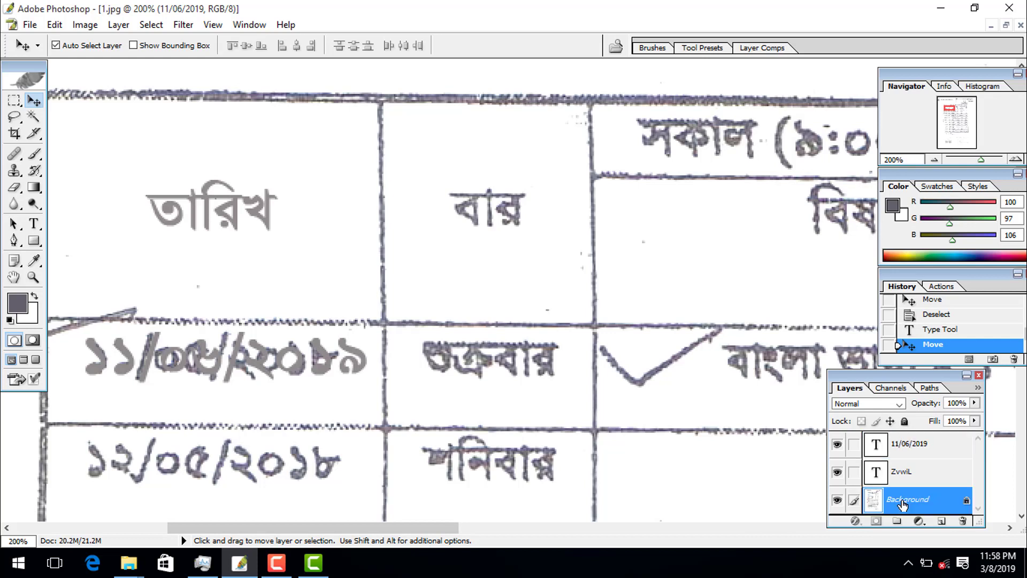
{"action": "left_click", "coordinate": [14, 101]}
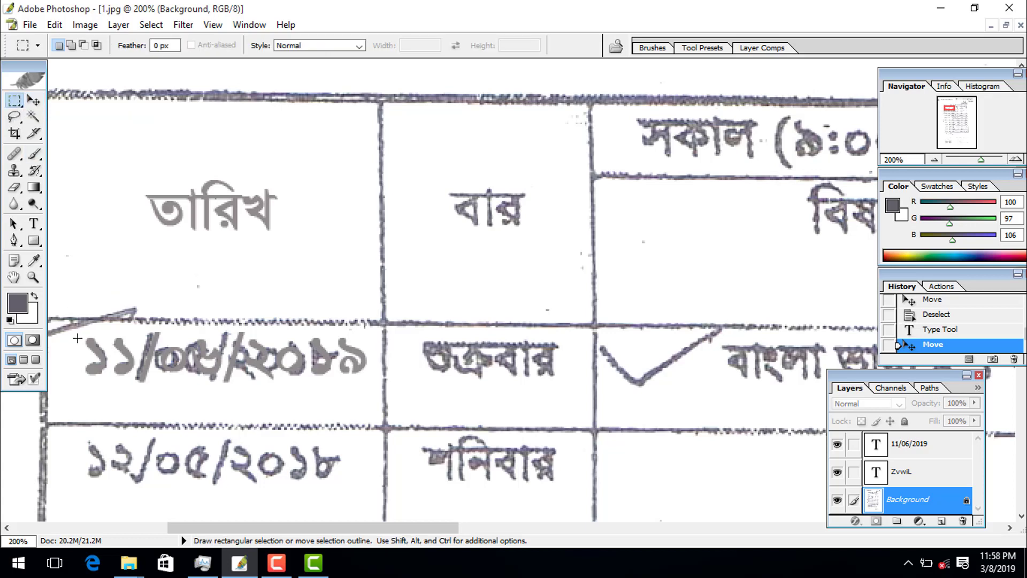
{"action": "left_click_drag", "start_coordinate": [212, 382], "coordinate": [377, 390]}
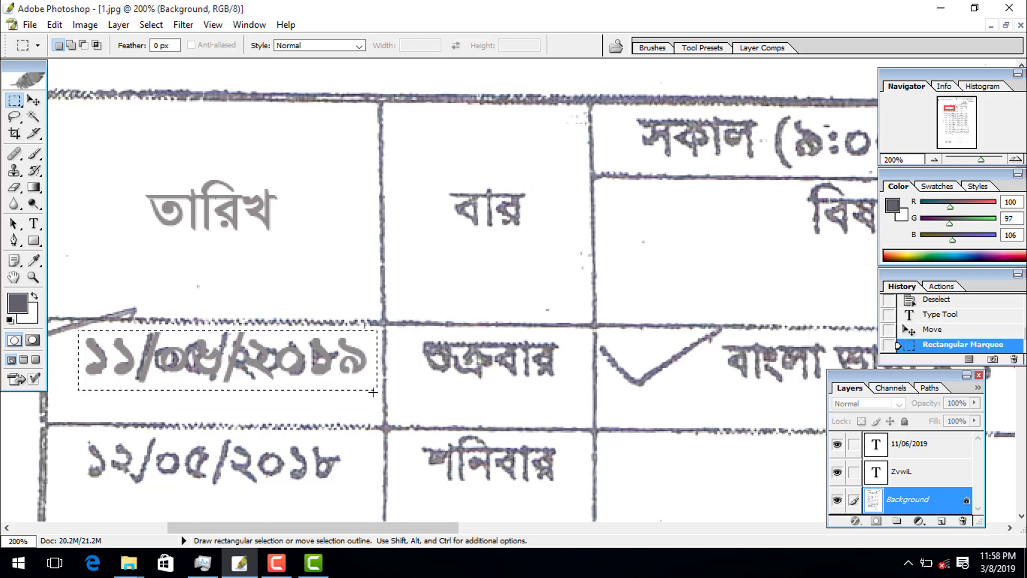
{"action": "key", "text": "Delete"}
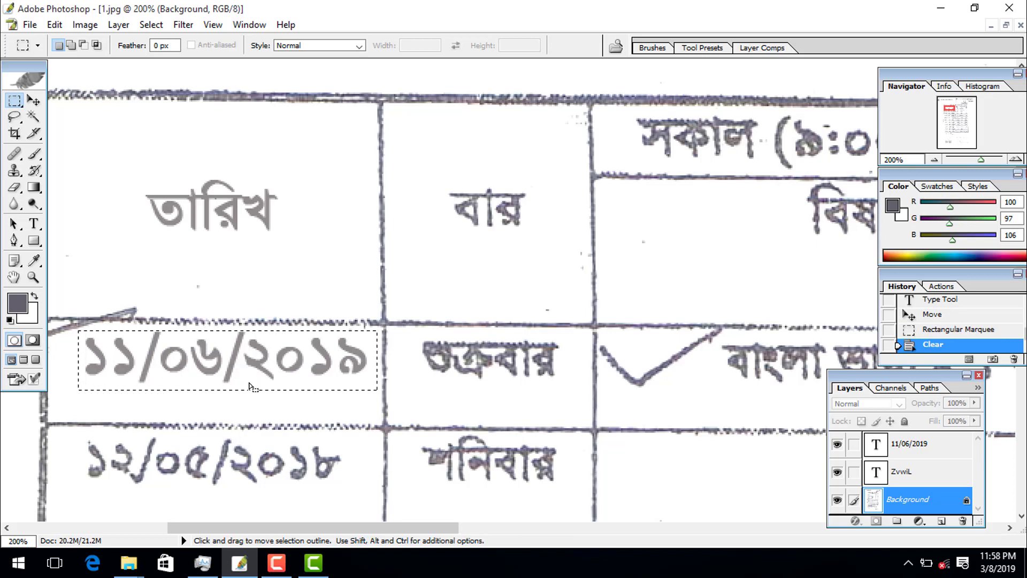
Set the background colour to near-black 050303 and clear the selected date area on the Background layer with it
{"action": "left_click", "coordinate": [32, 320]}
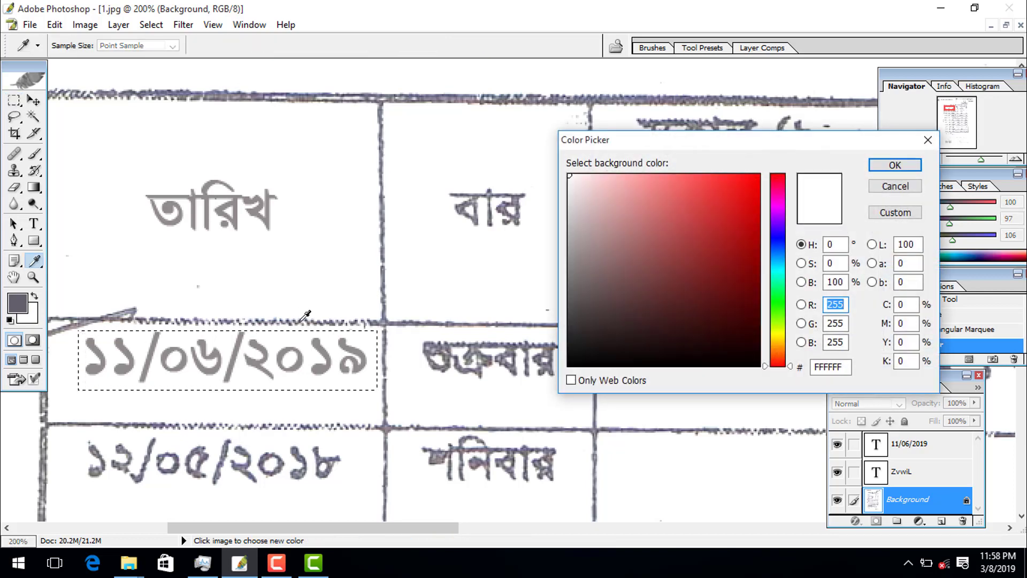
{"action": "mouse_move", "coordinate": [602, 240]}
{"action": "left_mouse_down"}
{"action": "mouse_move", "coordinate": [601, 355]}
{"action": "mouse_move", "coordinate": [643, 362]}
{"action": "left_mouse_up"}
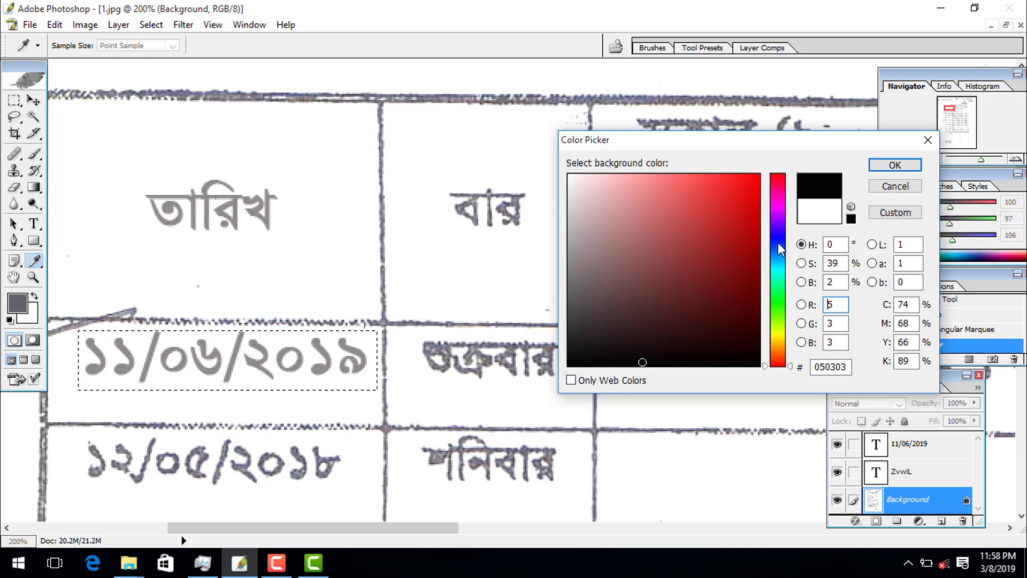
{"action": "left_click", "coordinate": [896, 166]}
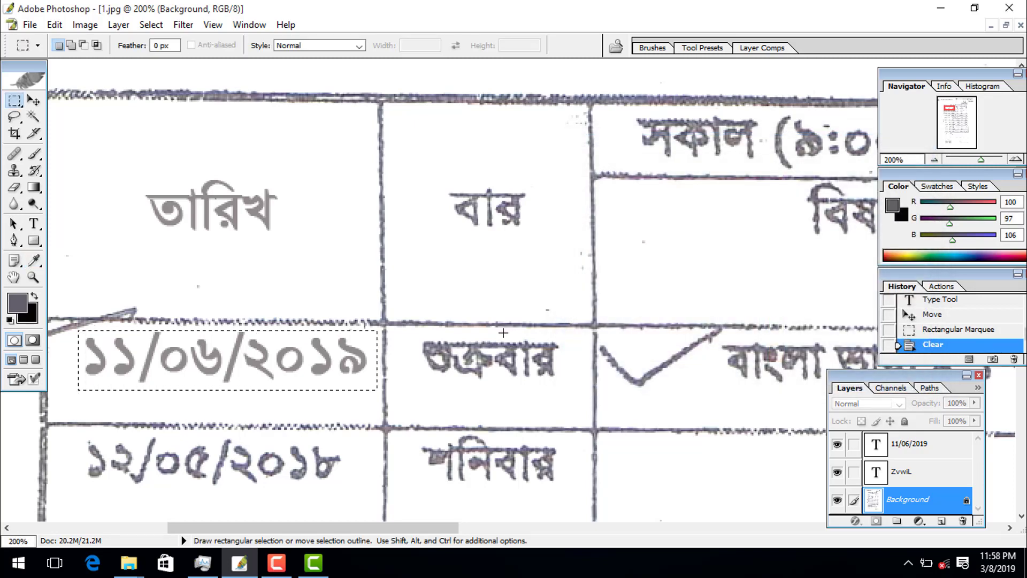
{"action": "key", "text": "Delete"}
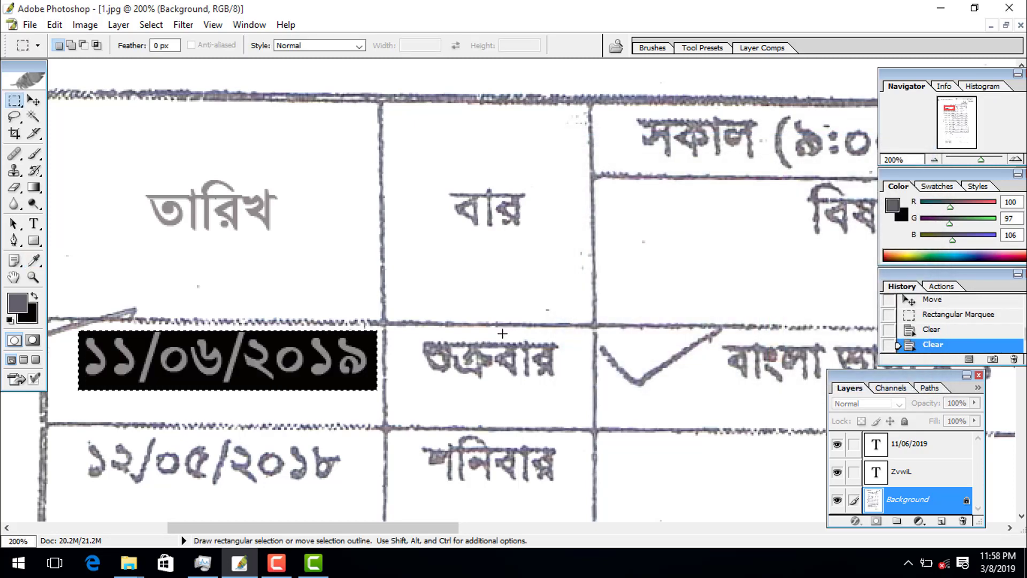
Set the background colour back to white FFFFFF, clear the selected date area with it, and deselect
{"action": "left_click", "coordinate": [32, 321]}
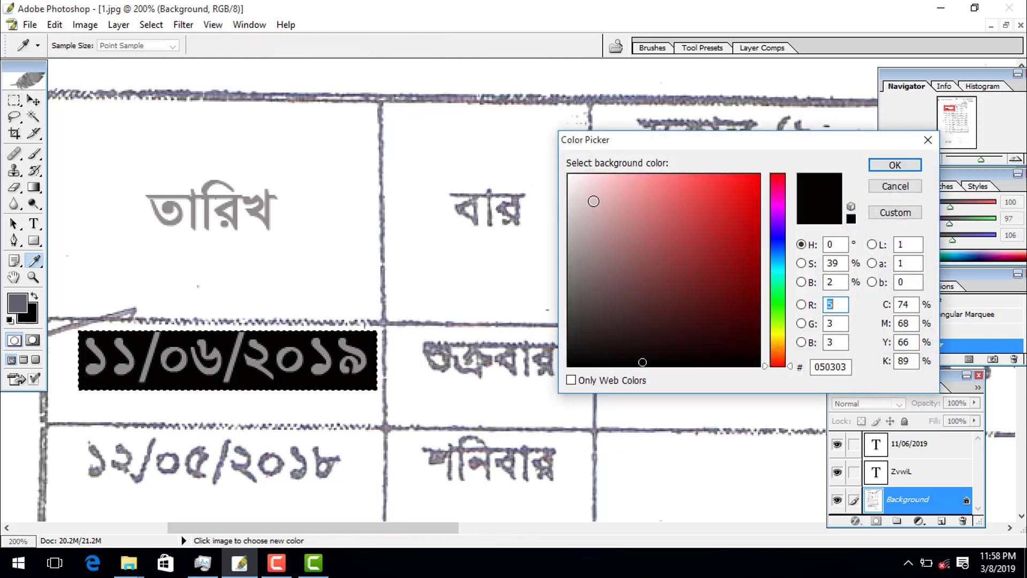
{"action": "left_click_drag", "start_coordinate": [594, 198], "coordinate": [554, 171]}
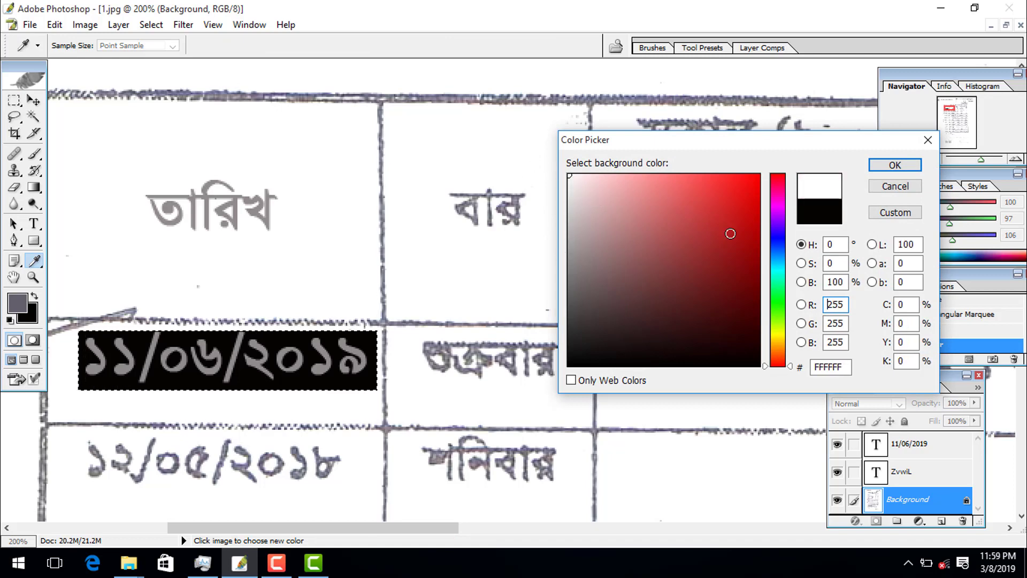
{"action": "left_click", "coordinate": [895, 165]}
{"action": "key", "text": "Delete"}
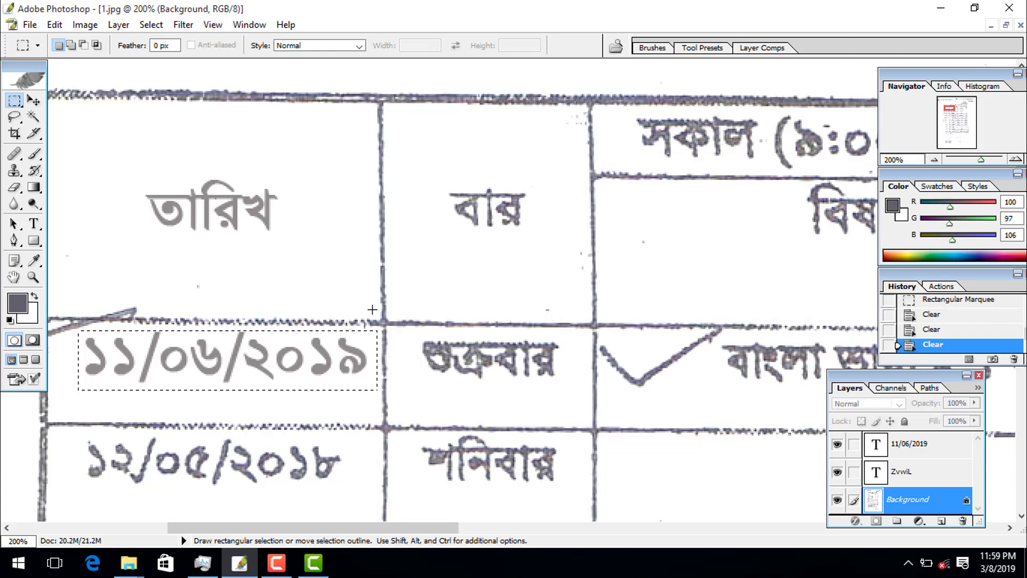
{"action": "key", "text": "ctrl+d"}
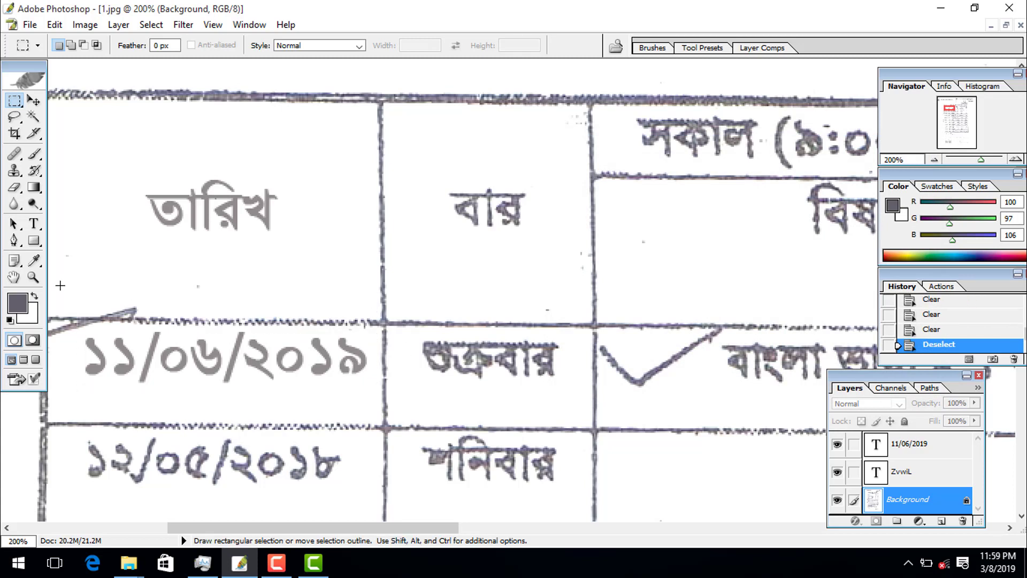
Flatten the typed heading and date layers into the Background layer
{"action": "key", "text": "z"}
{"action": "left_click", "coordinate": [273, 311], "text": "alt"}
{"action": "left_click", "coordinate": [273, 311], "text": "alt"}
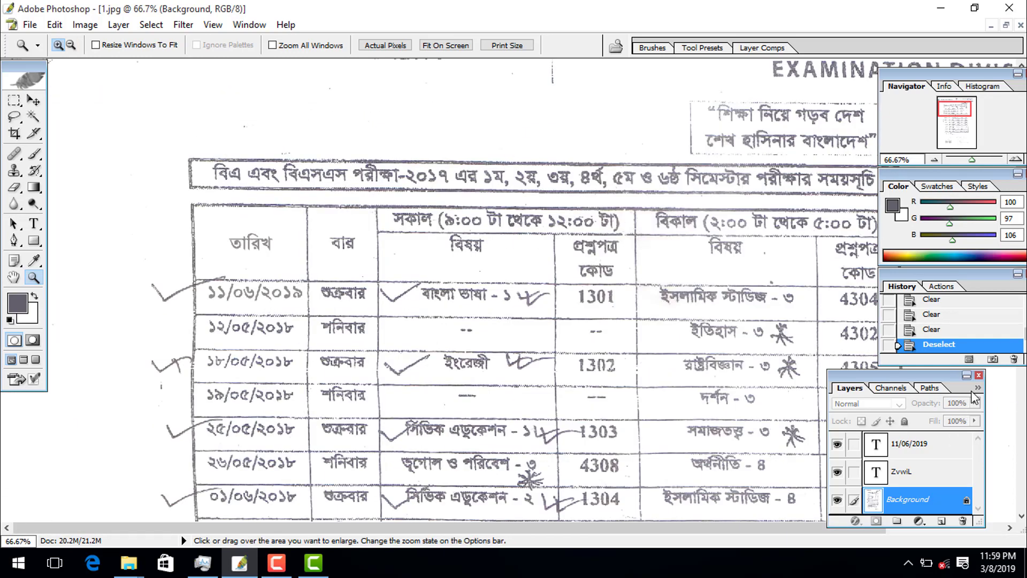
{"action": "left_click", "coordinate": [978, 389]}
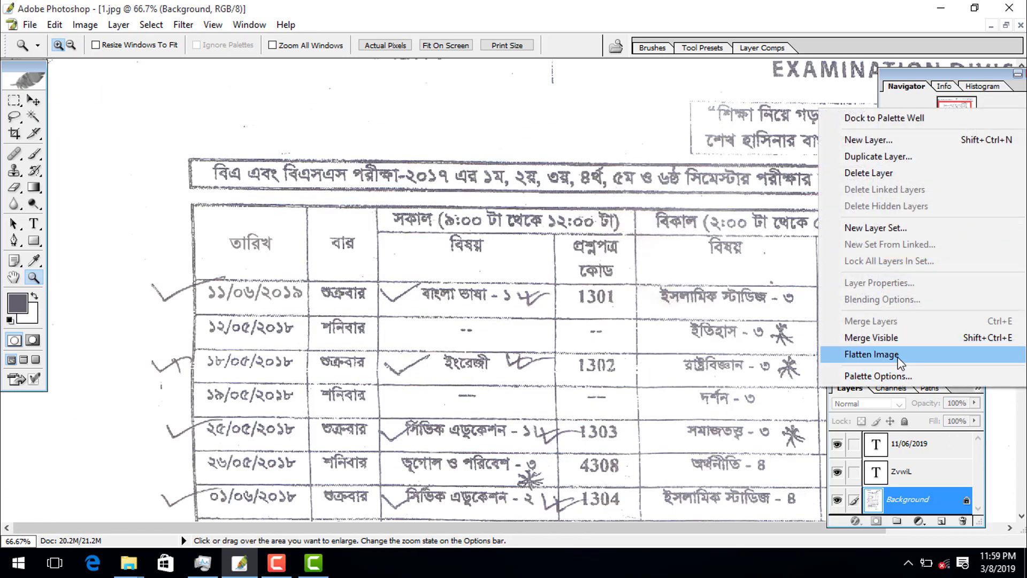
{"action": "left_click", "coordinate": [901, 364]}
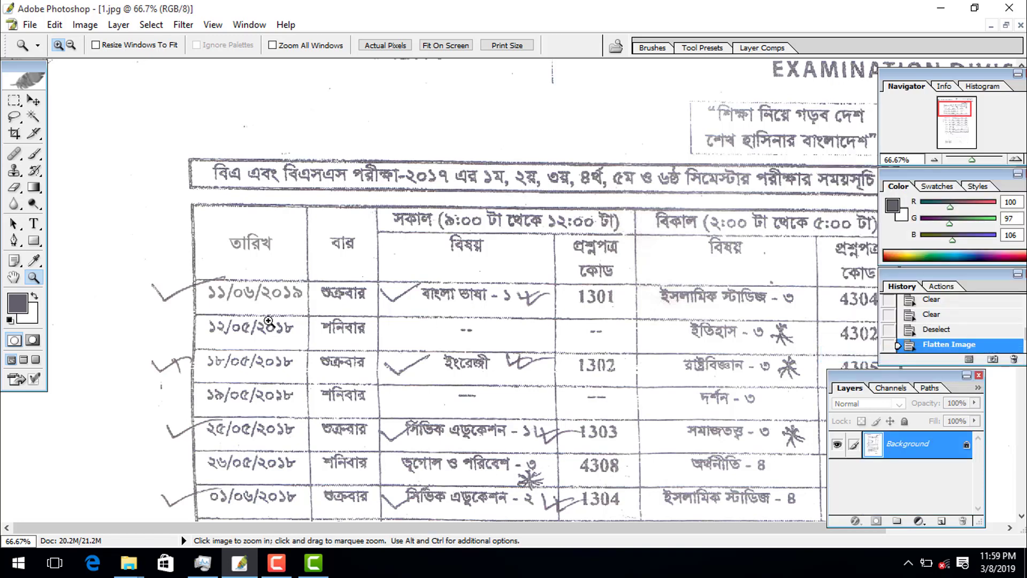
Darken the flattened schedule's ink with Levels by setting the RGB black input level to 93
{"action": "left_click", "coordinate": [35, 101]}
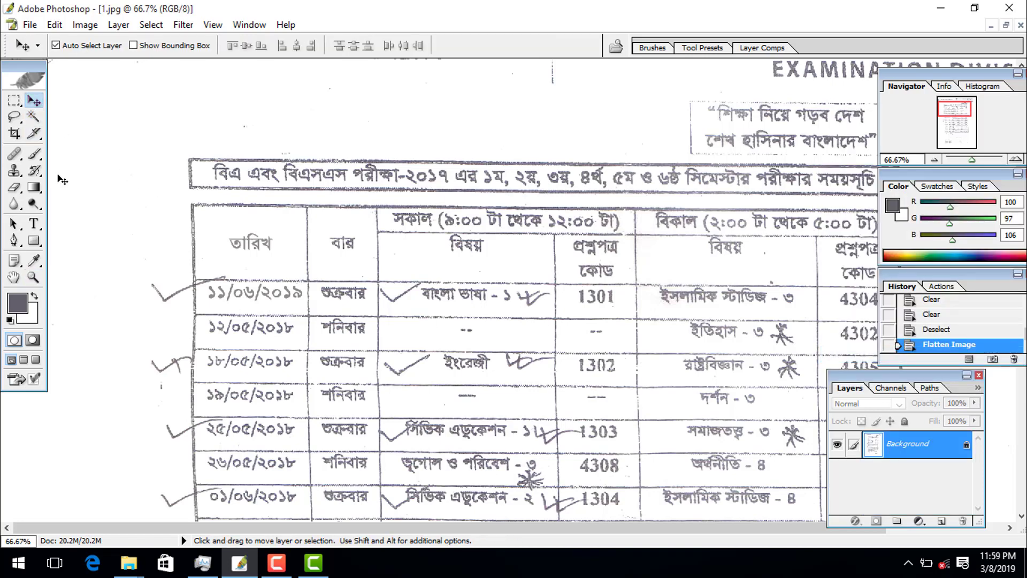
{"action": "key", "text": "ctrl+l"}
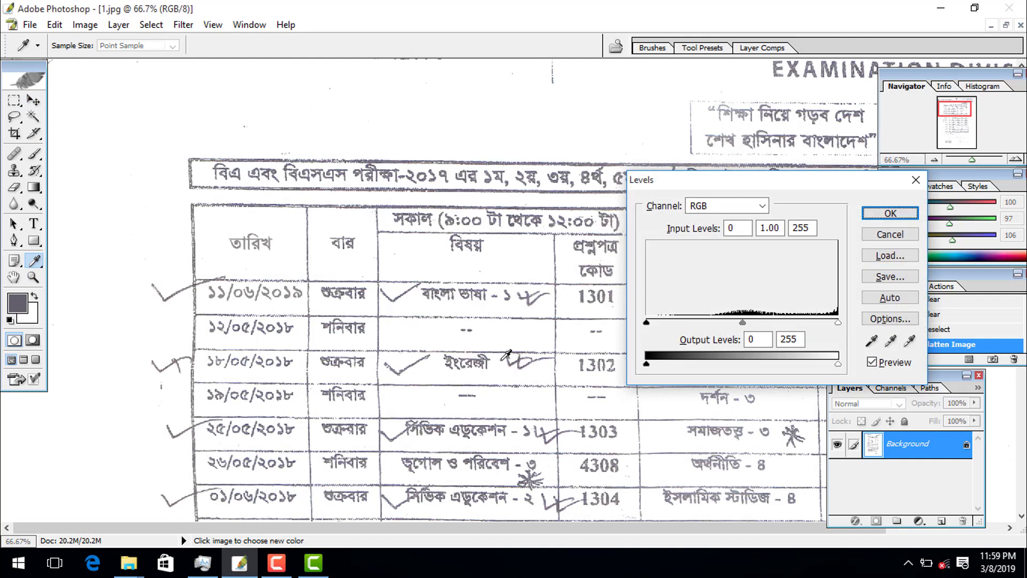
{"action": "left_click_drag", "start_coordinate": [648, 322], "coordinate": [719, 337]}
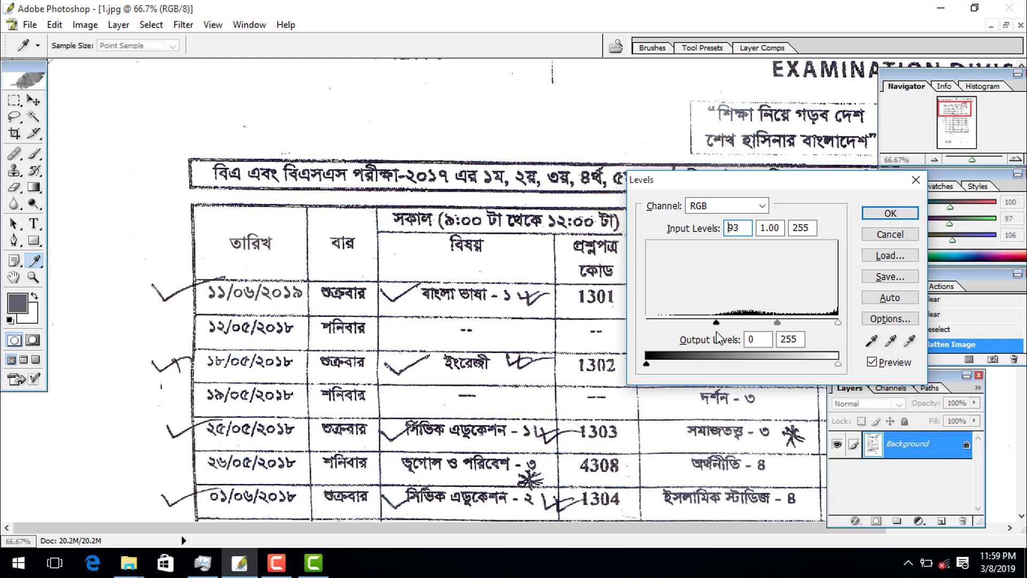
{"action": "left_click", "coordinate": [899, 214]}
{"action": "key", "text": "v"}
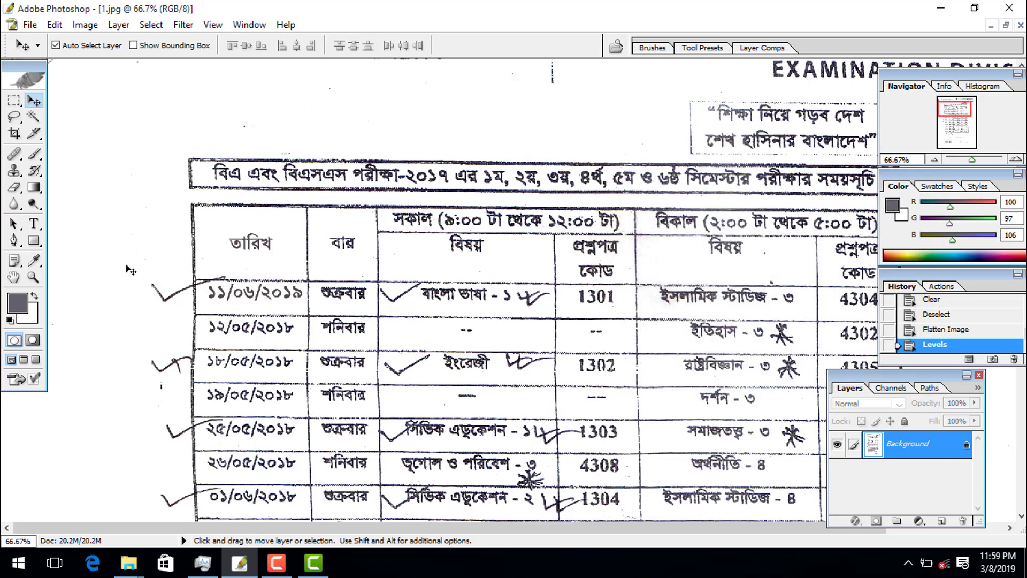
Examine the edited schedule as a whole page and close up, including the date rows and the notes below the table
{"action": "left_click", "coordinate": [33, 277]}
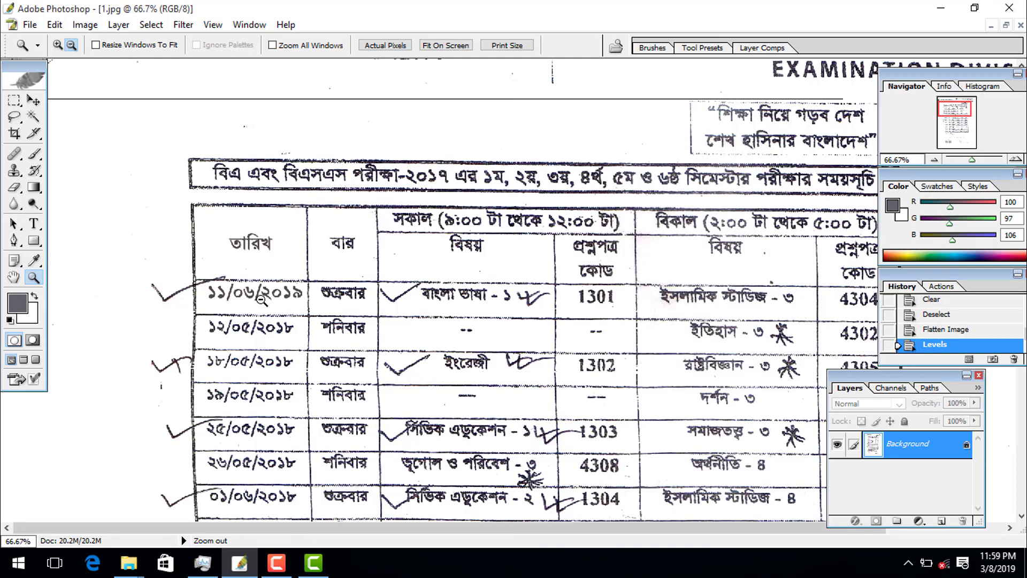
{"action": "left_click", "coordinate": [261, 301], "text": "alt"}
{"action": "left_click", "coordinate": [261, 301], "text": "alt"}
{"action": "left_click", "coordinate": [264, 297], "text": "alt"}
{"action": "left_click", "coordinate": [264, 298], "text": "alt"}
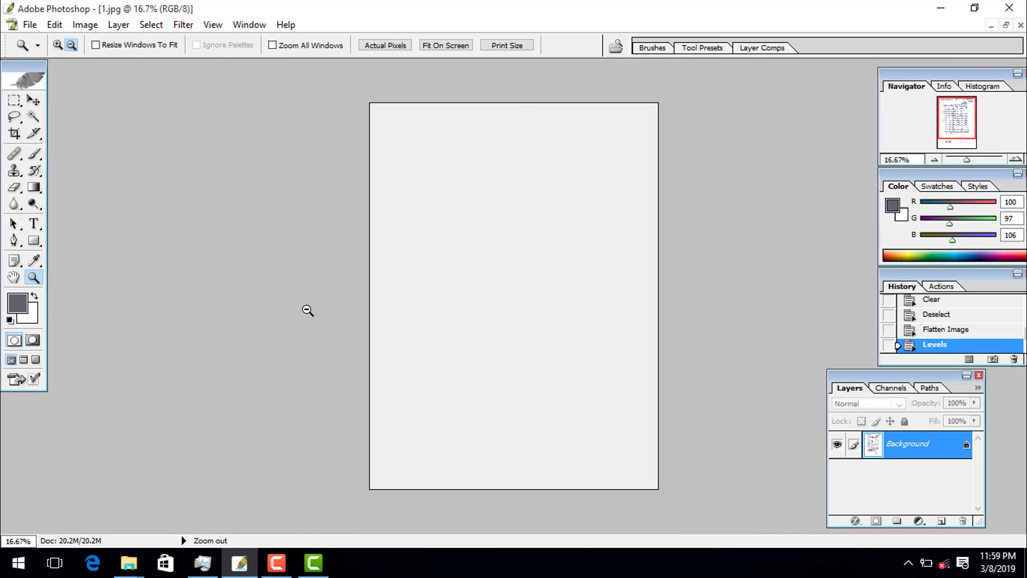
{"action": "left_click", "coordinate": [442, 332]}
{"action": "left_click", "coordinate": [442, 332]}
{"action": "left_click", "coordinate": [442, 332]}
{"action": "left_click", "coordinate": [440, 332]}
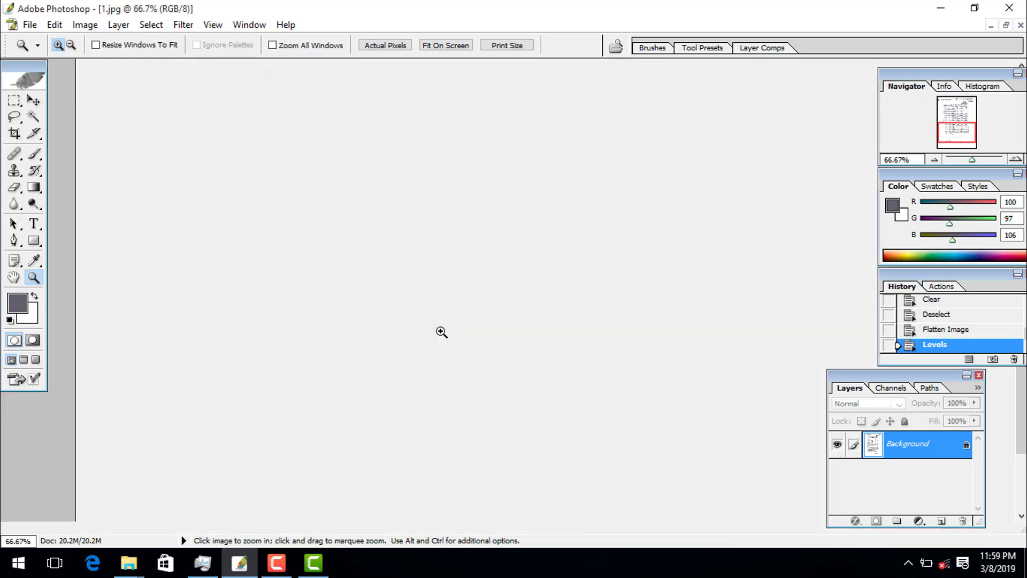
{"action": "left_click", "coordinate": [456, 275]}
{"action": "left_click", "coordinate": [457, 275]}
{"action": "left_click", "coordinate": [456, 275]}
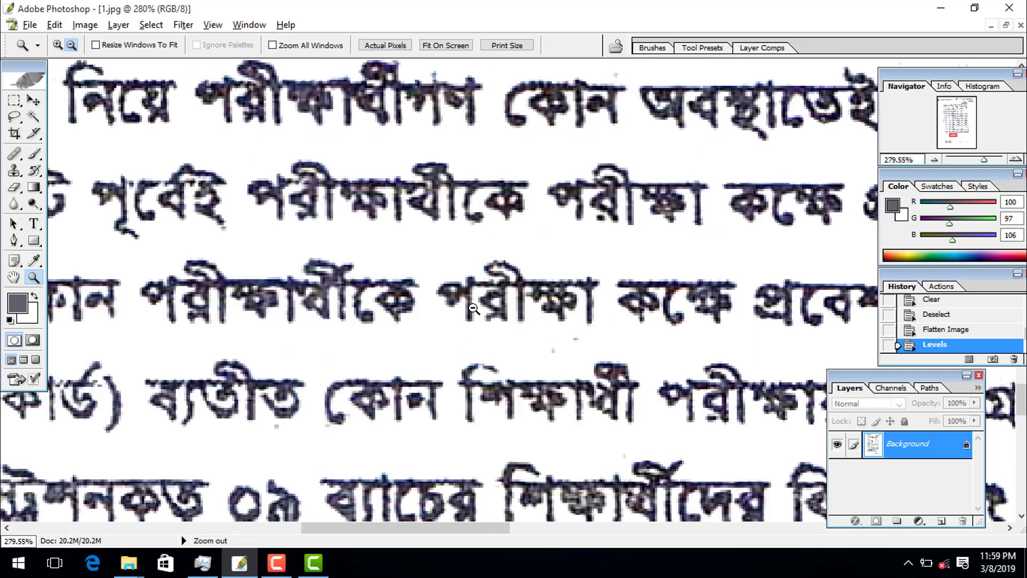
{"action": "left_click", "coordinate": [475, 309], "text": "alt"}
{"action": "left_click", "coordinate": [474, 310], "text": "alt"}
{"action": "left_click", "coordinate": [474, 309]}
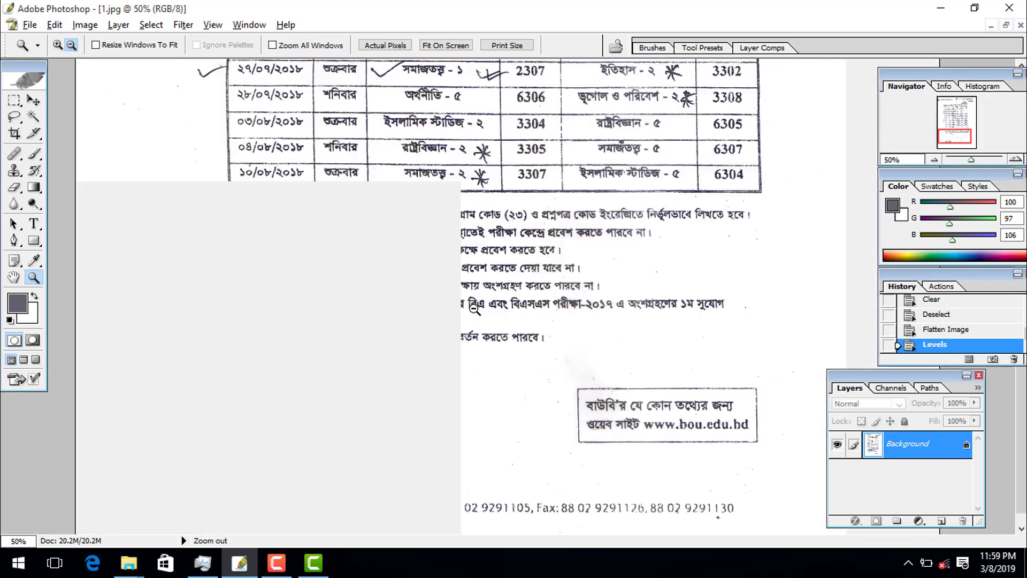
{"action": "left_click", "coordinate": [473, 309]}
{"action": "left_click", "coordinate": [474, 309], "text": "alt"}
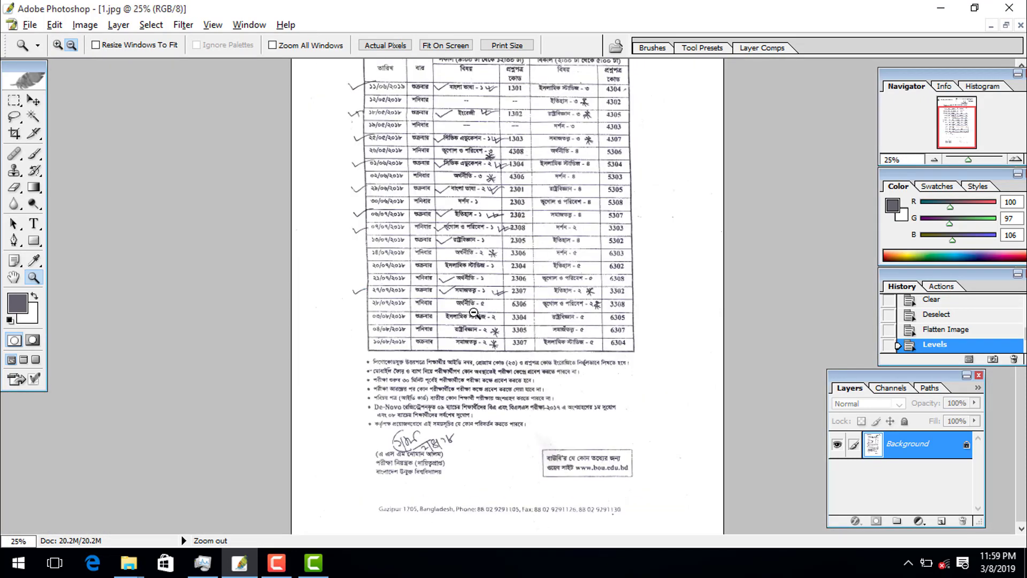
{"action": "left_click", "coordinate": [473, 309], "text": "alt"}
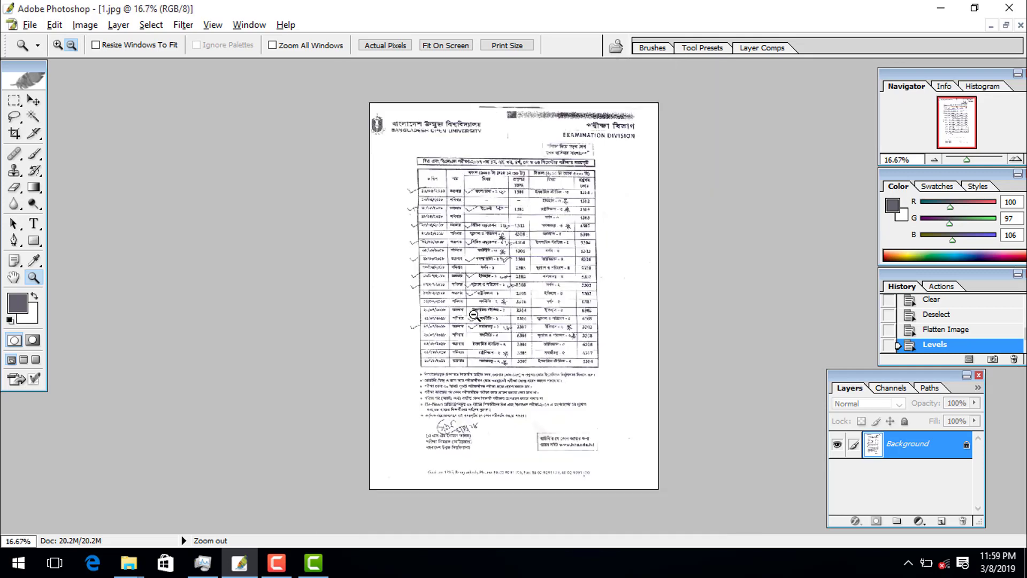
{"action": "left_click", "coordinate": [487, 327]}
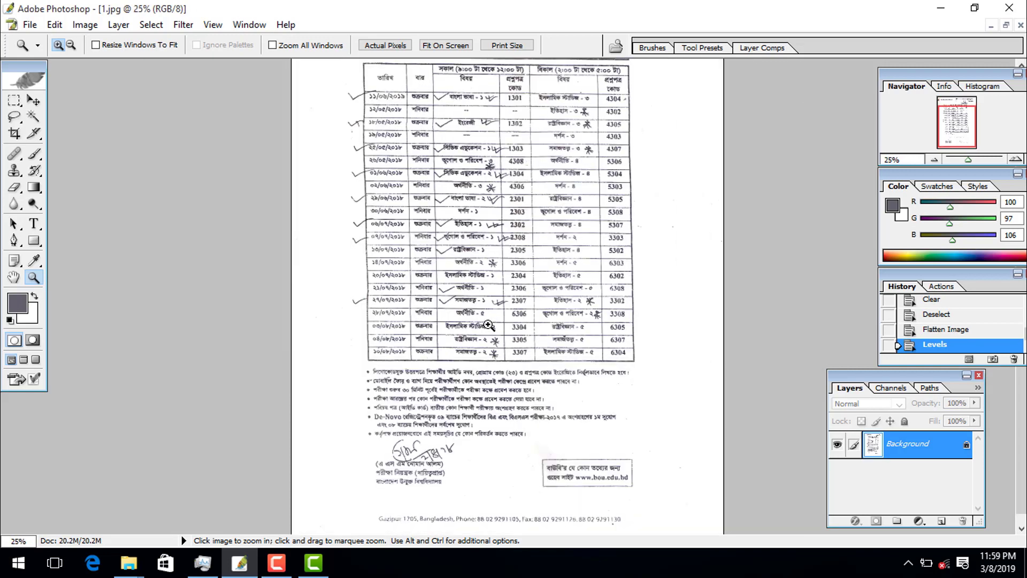
{"action": "left_click", "coordinate": [488, 325]}
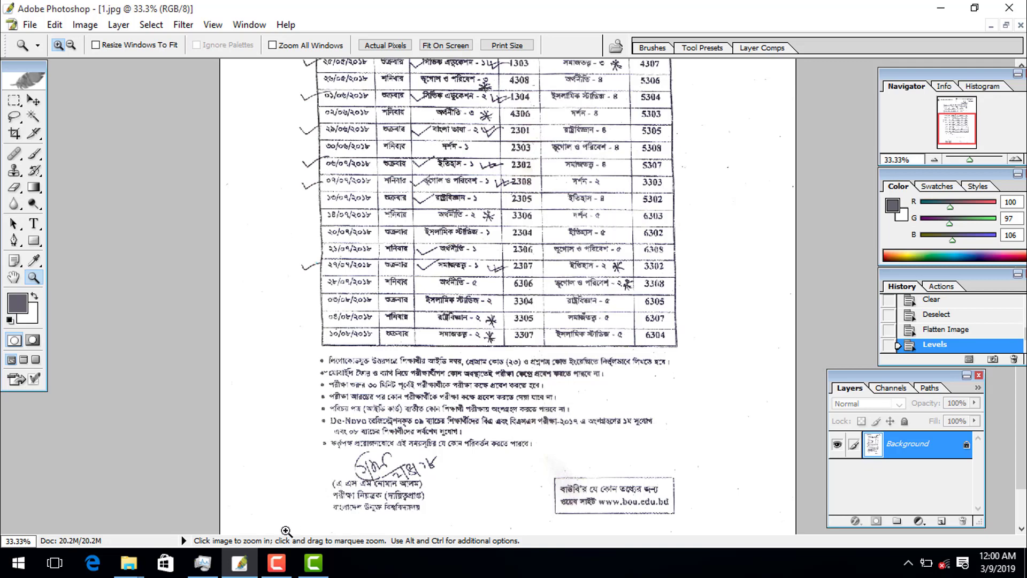
{"action": "left_click", "coordinate": [276, 563]}
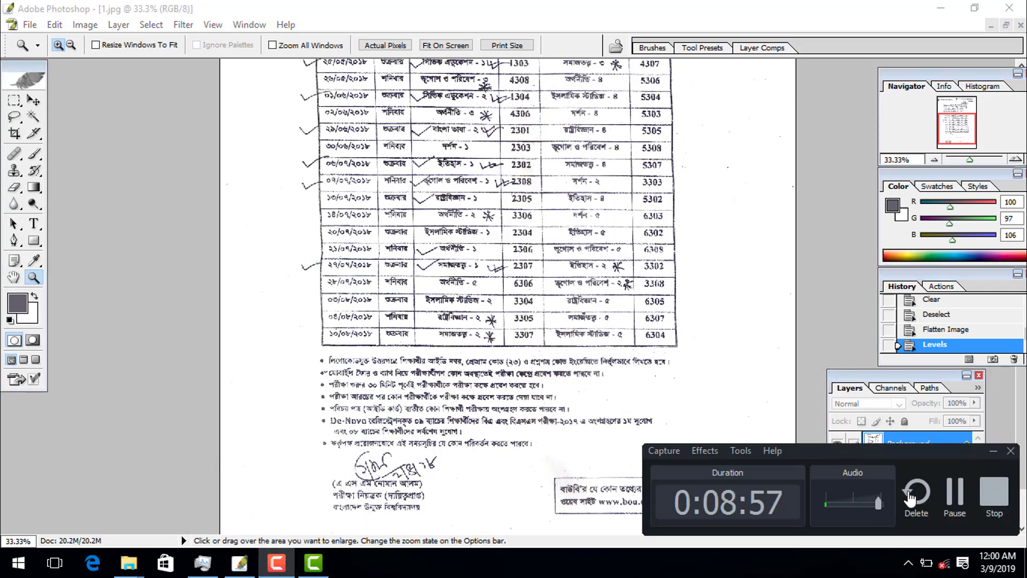